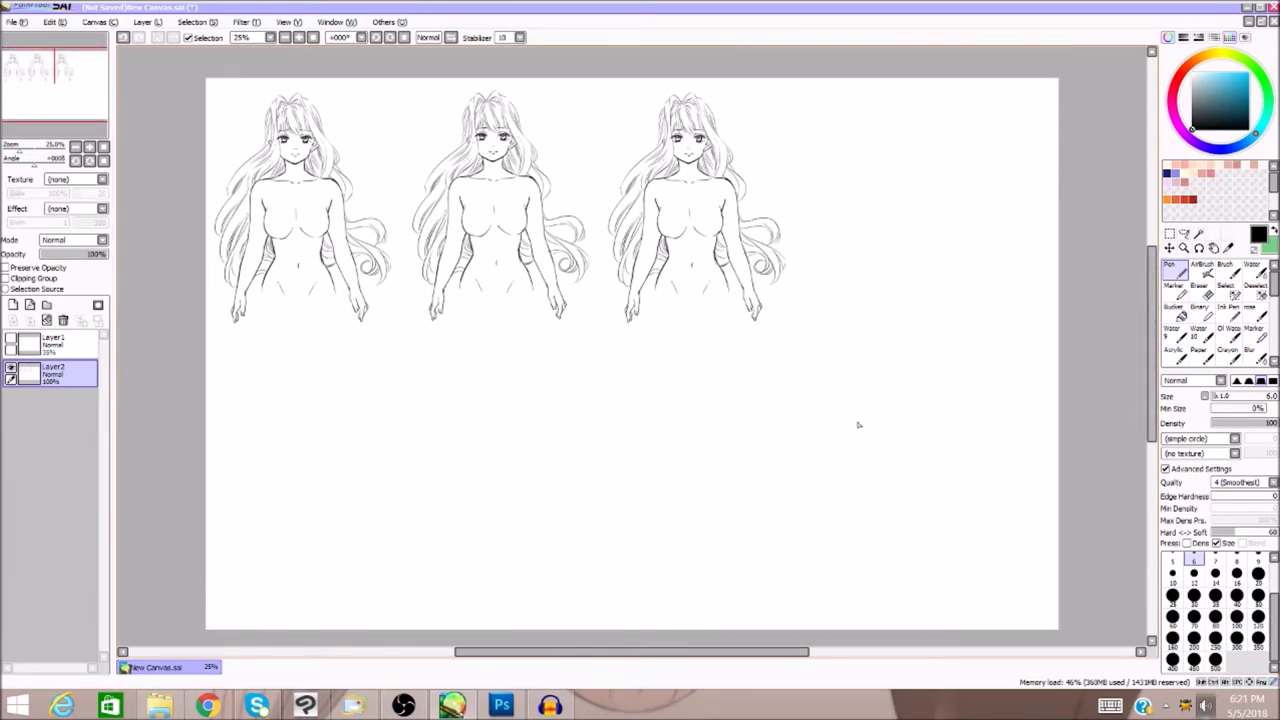
drag(1153, 361, 1153, 362)
scroll(1153, 362, down, 1)
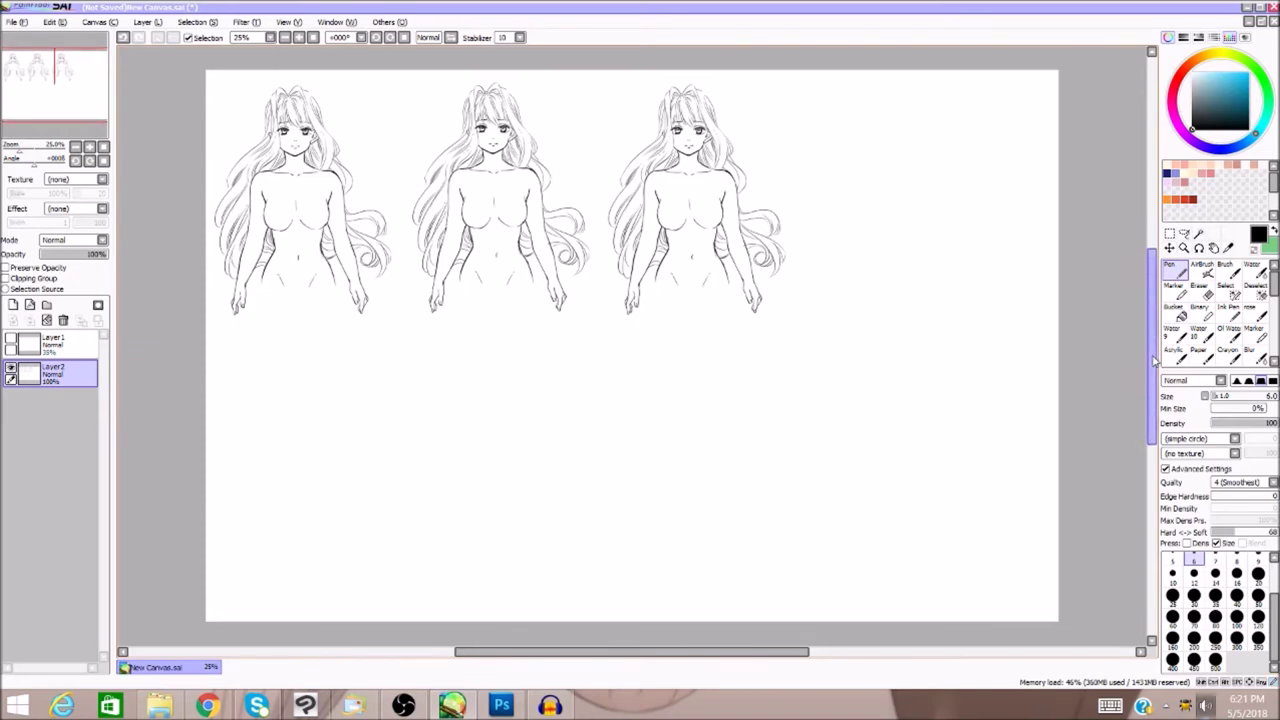
drag(1153, 344, 1153, 343)
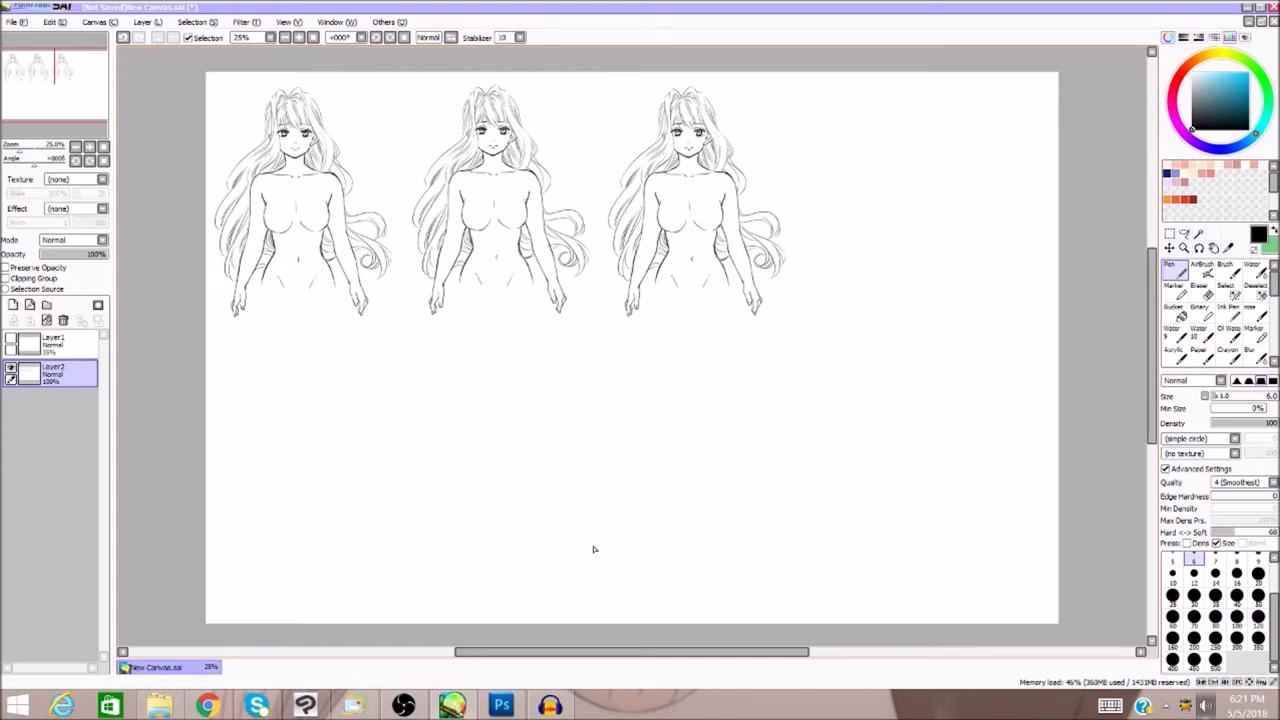
drag(1153, 356, 1151, 354)
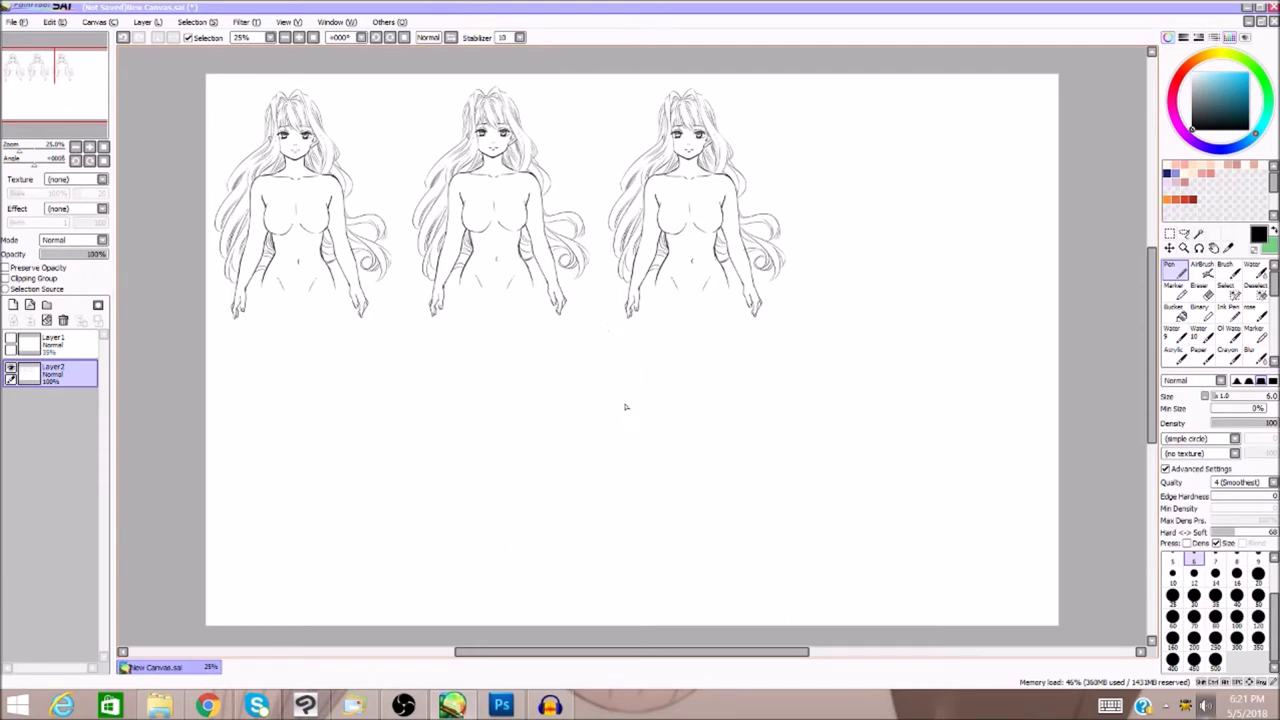
Doodle a rough cartoon fish creature with round eyes and a zigzag tail on the empty canvas below the three torsos
drag(617, 363, 632, 420)
mouse_move(620, 377)
mouse_down()
mouse_move(660, 399)
mouse_move(657, 384)
mouse_move(660, 397)
mouse_move(605, 426)
mouse_move(592, 451)
mouse_move(631, 427)
mouse_move(633, 450)
mouse_move(659, 421)
mouse_move(689, 452)
mouse_up()
drag(633, 422, 656, 488)
mouse_move(664, 424)
mouse_down()
mouse_move(667, 484)
mouse_move(713, 463)
mouse_move(762, 552)
mouse_up()
mouse_move(648, 488)
mouse_down()
mouse_move(760, 550)
mouse_move(708, 575)
mouse_move(760, 572)
mouse_up()
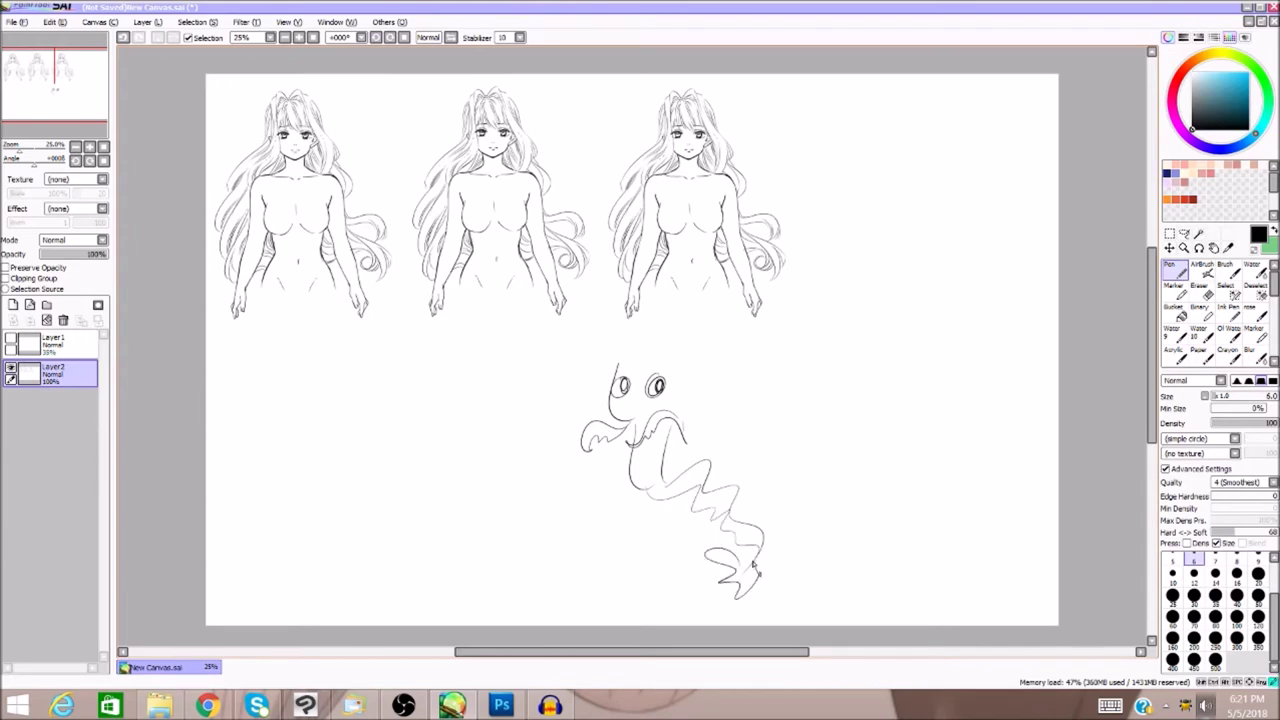
mouse_move(618, 354)
mouse_down()
mouse_move(644, 358)
mouse_move(680, 396)
mouse_move(638, 402)
mouse_up()
Undo every stroke of the cartoon creature doodle
mouse_move(559, 706)
click(122, 37)
click(122, 37)
click(122, 37)
click(122, 37)
click(122, 37)
click(122, 37)
click(122, 37)
click(122, 37)
click(122, 37)
click(122, 37)
click(122, 37)
click(122, 37)
click(122, 37)
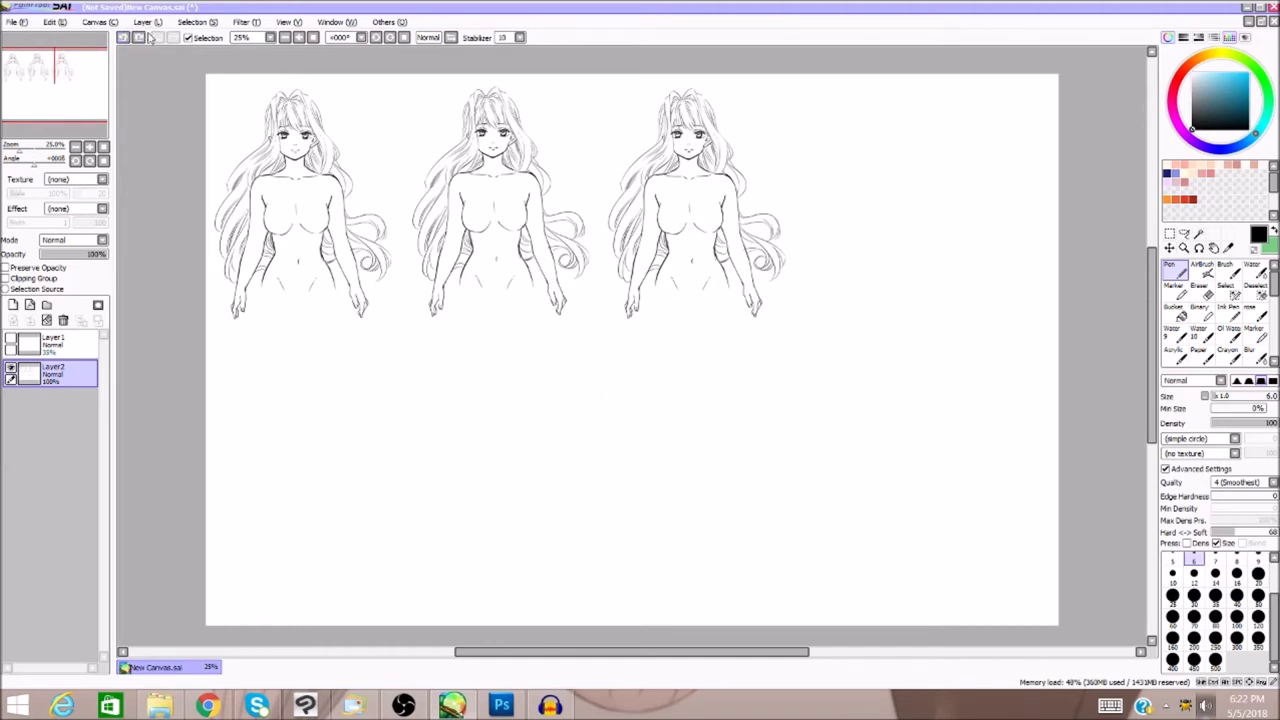
Handwrite the labels "Eels" and "Fish" one above the other, to the right of the third torso
drag(1151, 354, 1151, 353)
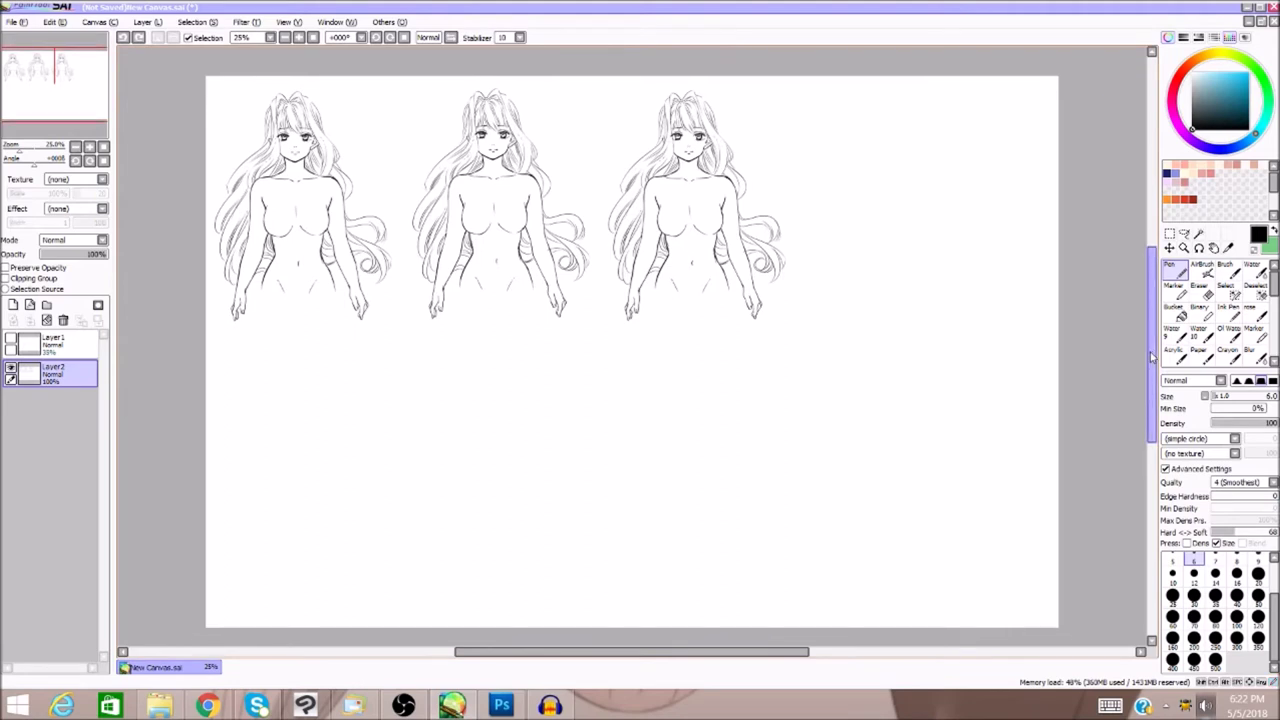
drag(1153, 433, 1153, 430)
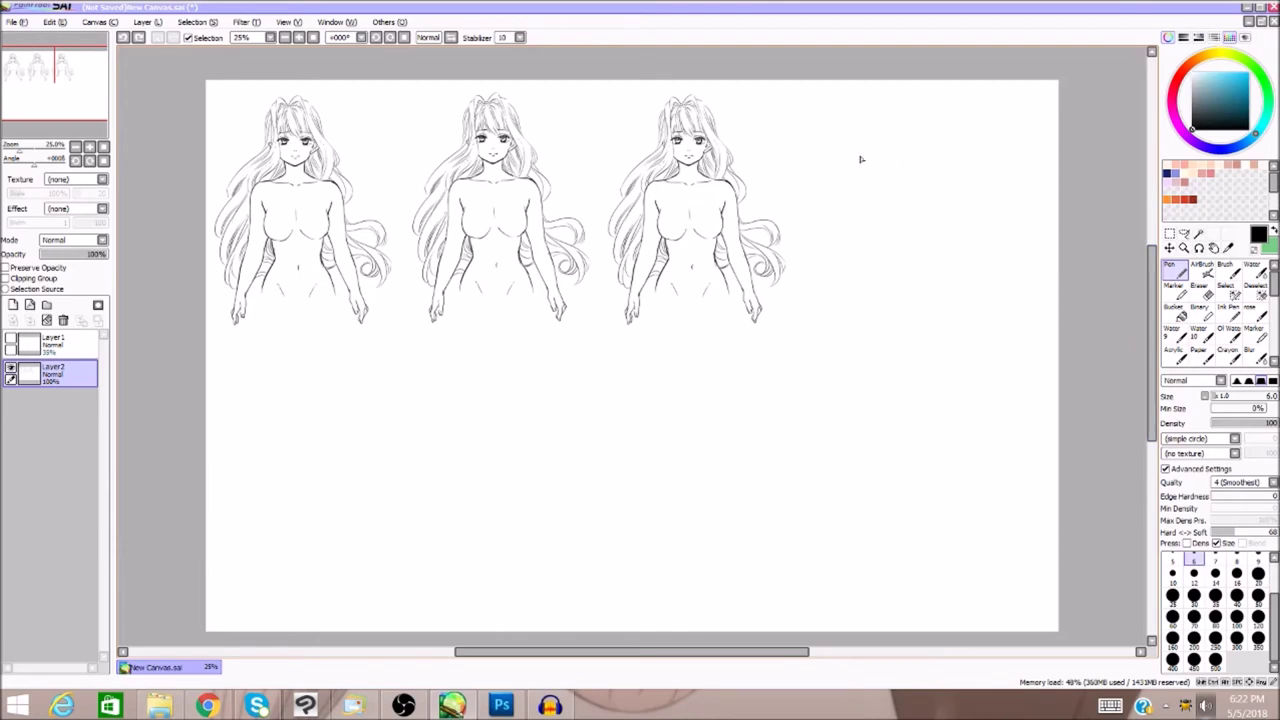
mouse_move(799, 116)
mouse_down()
mouse_move(797, 136)
mouse_move(807, 110)
mouse_move(828, 130)
mouse_up()
mouse_move(846, 110)
mouse_down()
mouse_move(834, 127)
mouse_move(856, 125)
mouse_up()
mouse_move(806, 307)
mouse_down()
mouse_move(806, 331)
mouse_move(816, 306)
mouse_up()
drag(807, 318, 814, 317)
mouse_move(820, 314)
mouse_down()
mouse_move(820, 326)
mouse_move(850, 324)
mouse_up()
drag(856, 313, 859, 310)
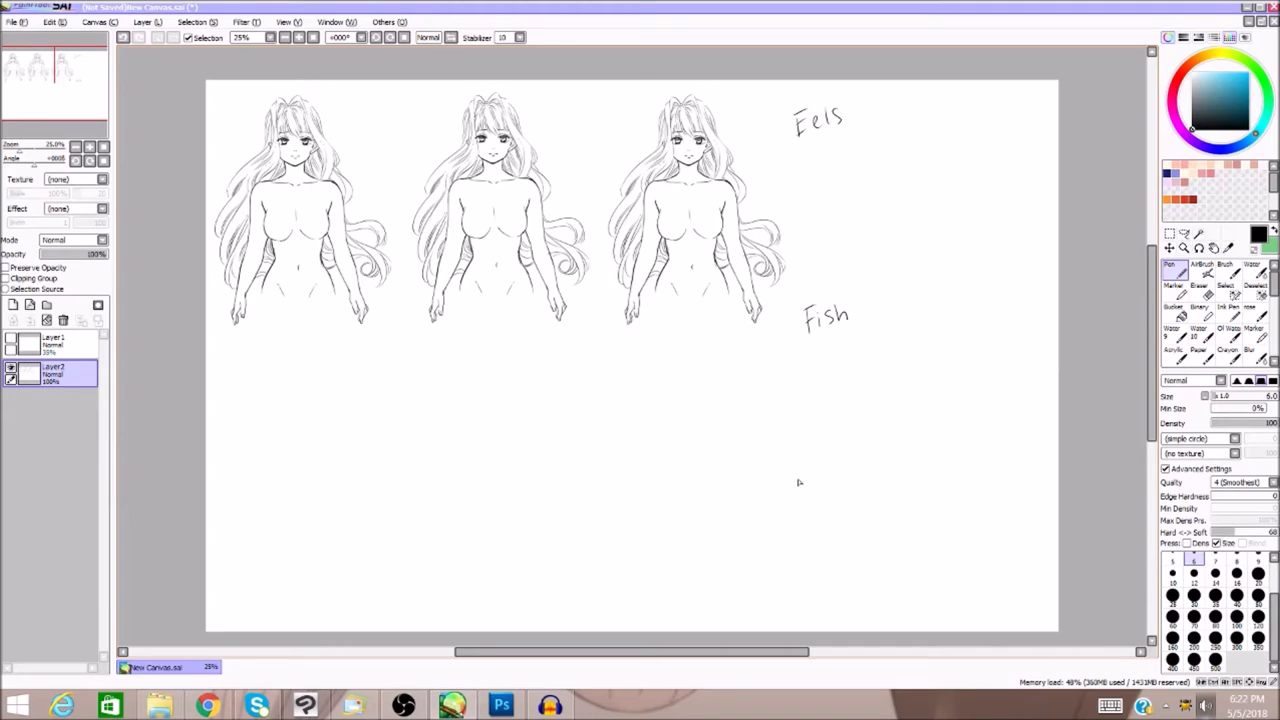
Handwrite the label "Porpoises" below "Fish", near the lower part of the canvas, and return to the Pen
mouse_move(790, 500)
mouse_down()
mouse_move(790, 526)
mouse_move(804, 508)
mouse_move(816, 526)
mouse_up()
mouse_move(812, 512)
mouse_down()
mouse_move(834, 520)
mouse_move(870, 496)
mouse_move(862, 512)
mouse_up()
key(e)
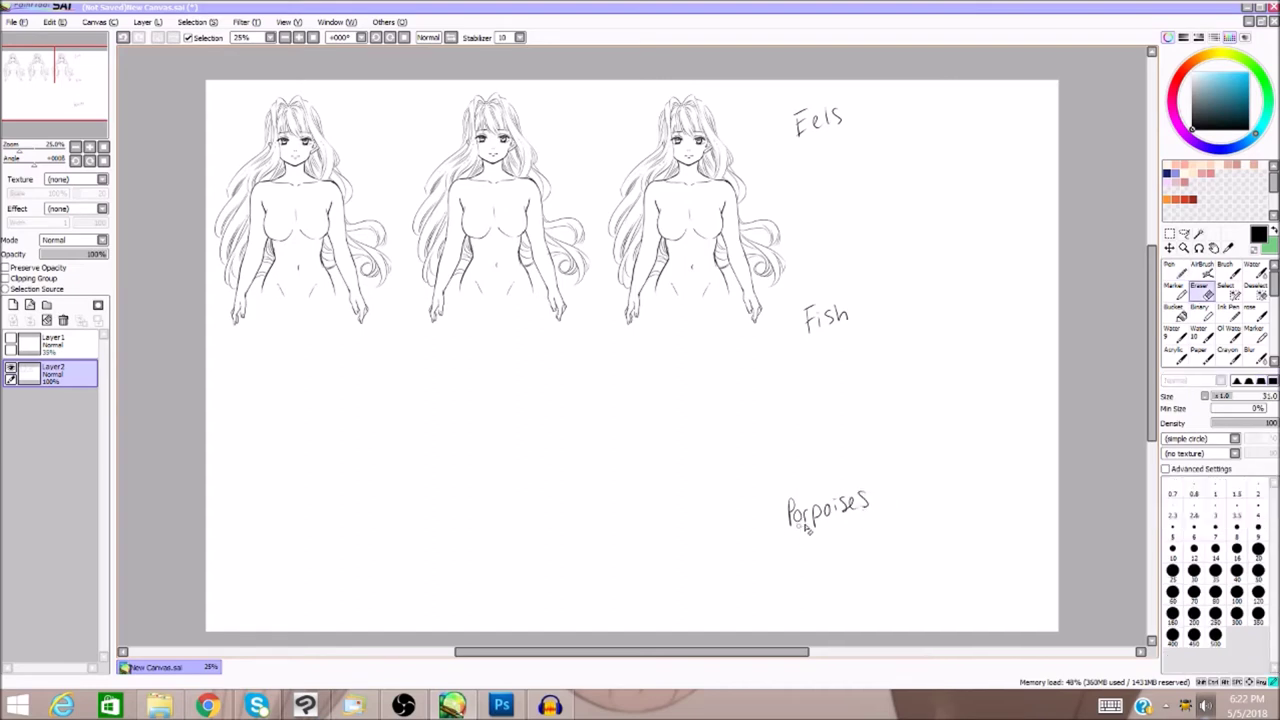
key(n)
Lasso the "Porpoises" label, move it slightly upward and deselect it
scroll(1150, 390, down, 1)
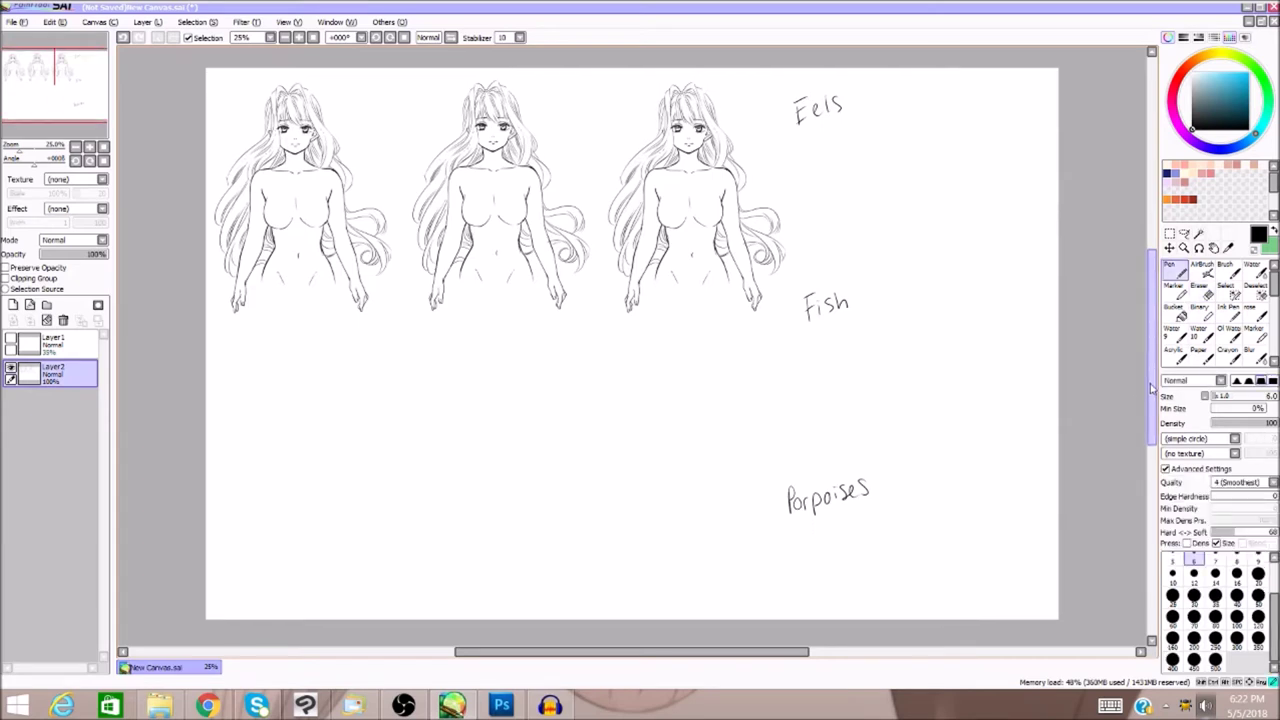
click(1184, 233)
mouse_move(846, 437)
mouse_down()
mouse_move(876, 530)
mouse_move(853, 454)
mouse_move(856, 503)
mouse_up()
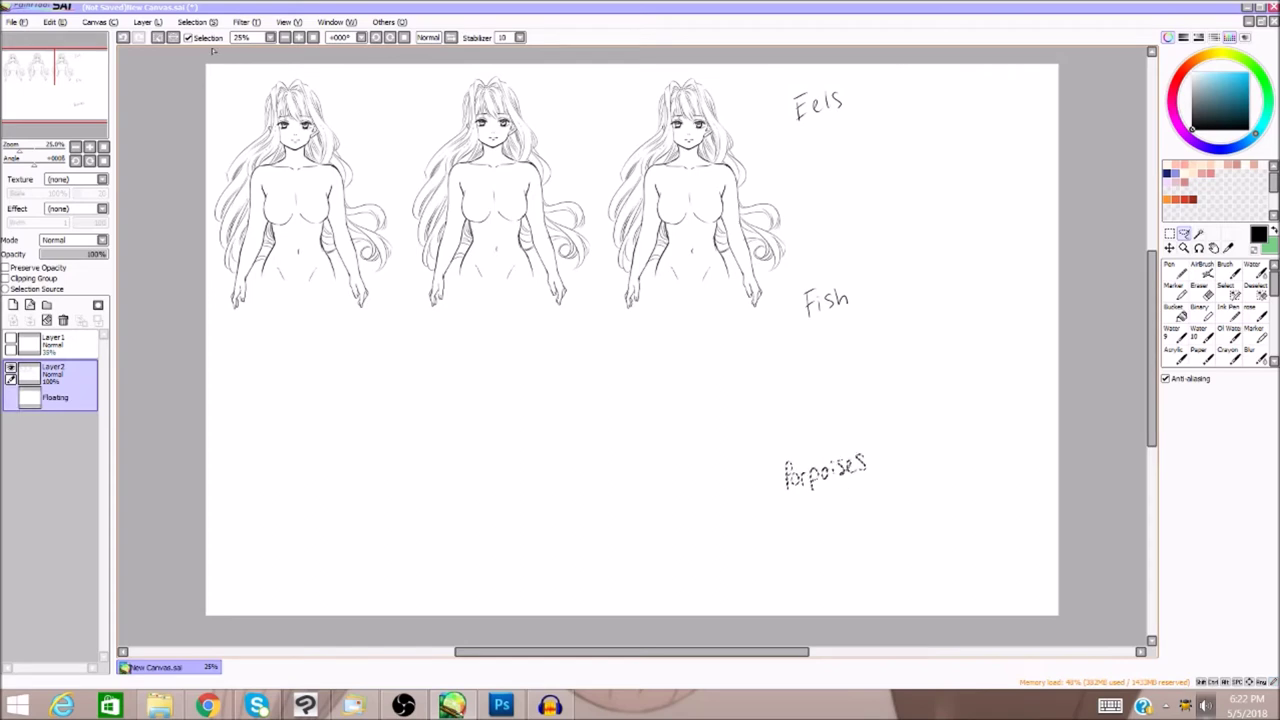
click(156, 40)
Sketch a wavy body line under "Eels" with the Pen and add an eel head with an eye and open mouth
drag(1153, 318, 1153, 306)
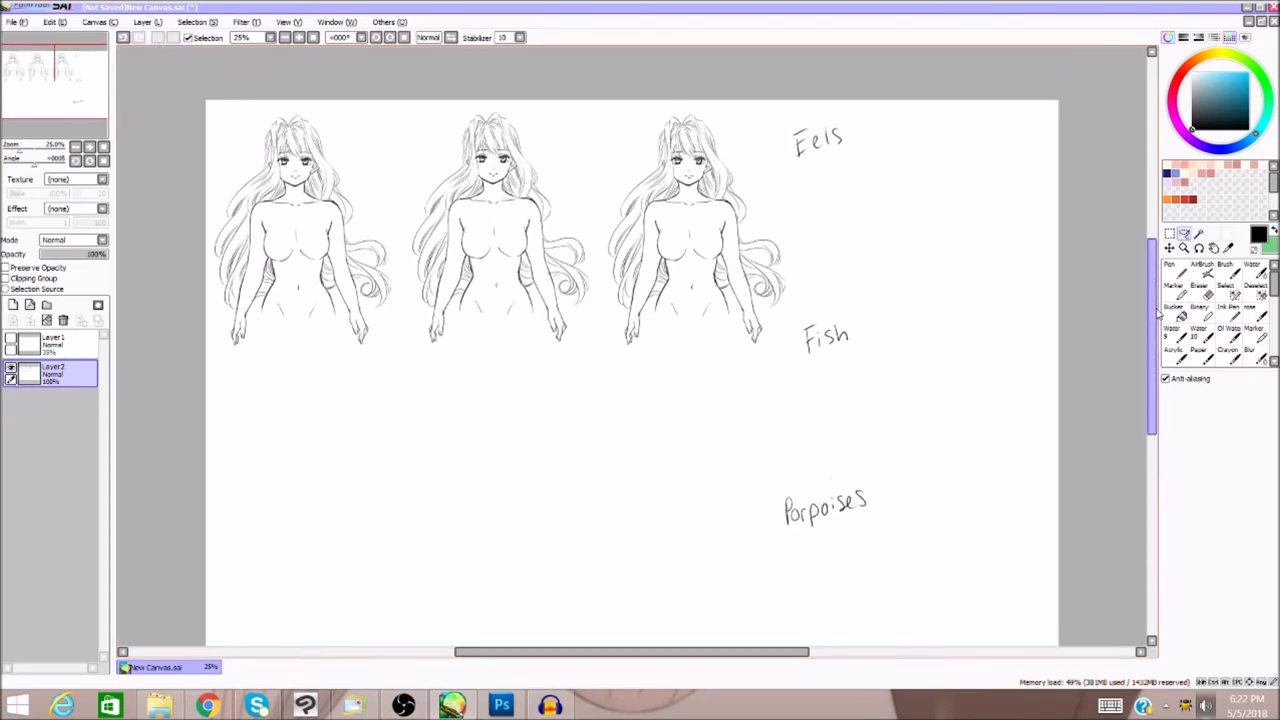
mouse_move(830, 210)
mouse_down()
mouse_move(863, 194)
mouse_move(957, 234)
mouse_move(967, 220)
mouse_up()
click(156, 40)
click(1176, 268)
mouse_move(838, 210)
mouse_down()
mouse_move(874, 246)
mouse_move(938, 271)
mouse_move(997, 270)
mouse_up()
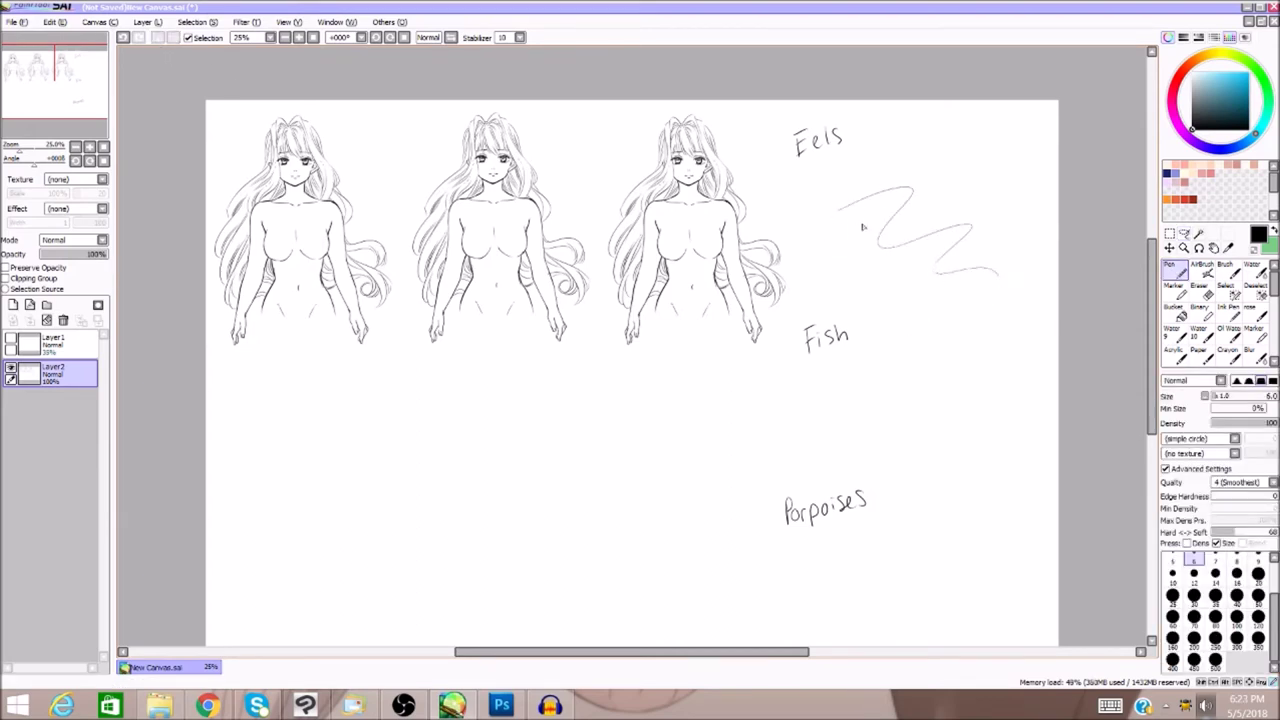
mouse_move(836, 194)
mouse_down()
mouse_move(789, 228)
mouse_move(815, 220)
mouse_move(799, 240)
mouse_move(820, 232)
mouse_move(803, 240)
mouse_move(825, 206)
mouse_up()
mouse_move(824, 223)
mouse_down()
mouse_move(833, 233)
mouse_move(845, 219)
mouse_up()
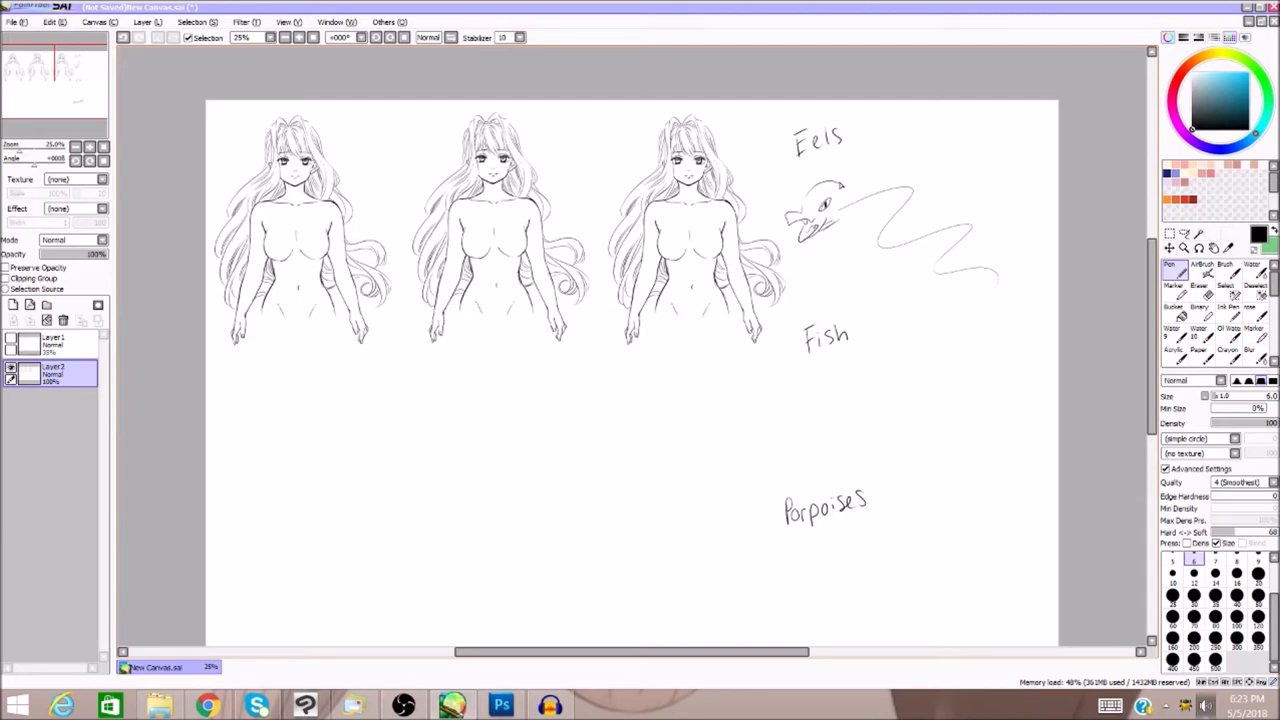
Outline the eel's winding body from the head down to the tail tip
scroll(850, 200, up, 1)
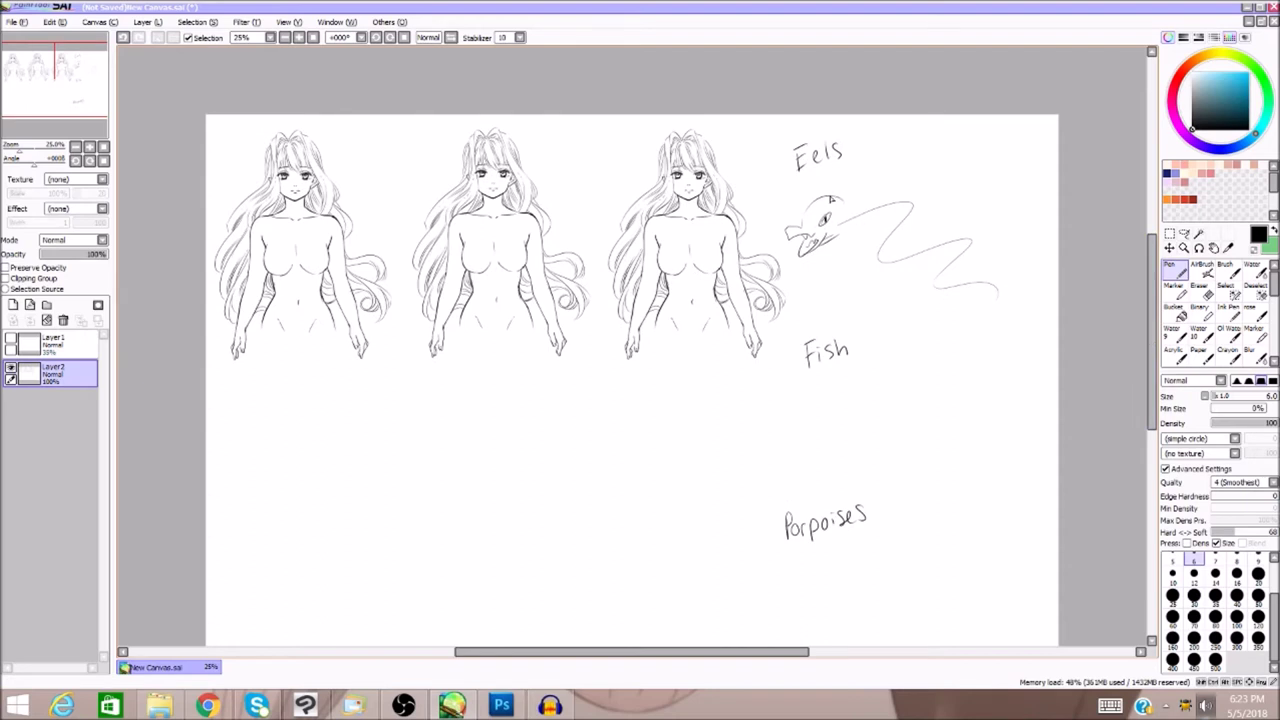
drag(850, 195, 918, 195)
mouse_move(928, 244)
mouse_down()
mouse_move(991, 255)
mouse_move(993, 240)
mouse_move(970, 267)
mouse_move(1016, 289)
mouse_move(996, 316)
mouse_up()
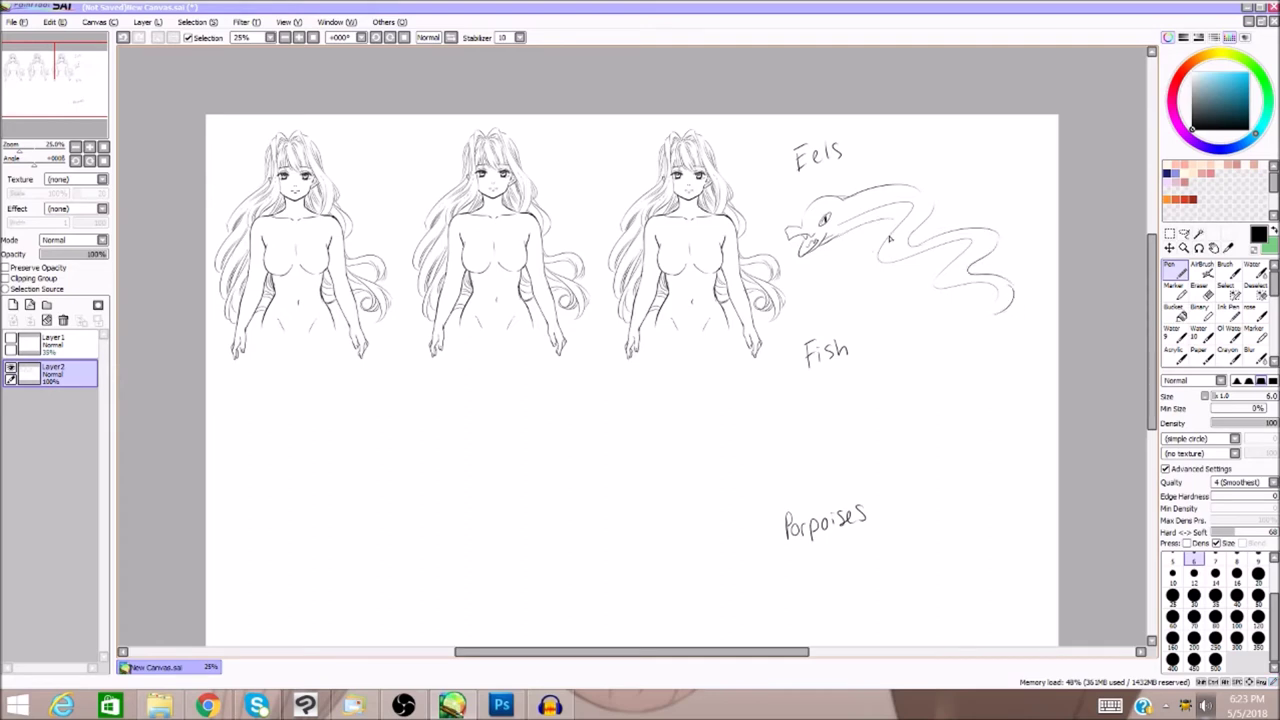
mouse_move(892, 223)
mouse_down()
mouse_move(880, 269)
mouse_move(947, 252)
mouse_move(996, 300)
mouse_move(975, 320)
mouse_move(1004, 310)
mouse_up()
Draw a chain of vertebrae in the eel's neck and add a line following its back along the body
drag(1150, 297, 1149, 295)
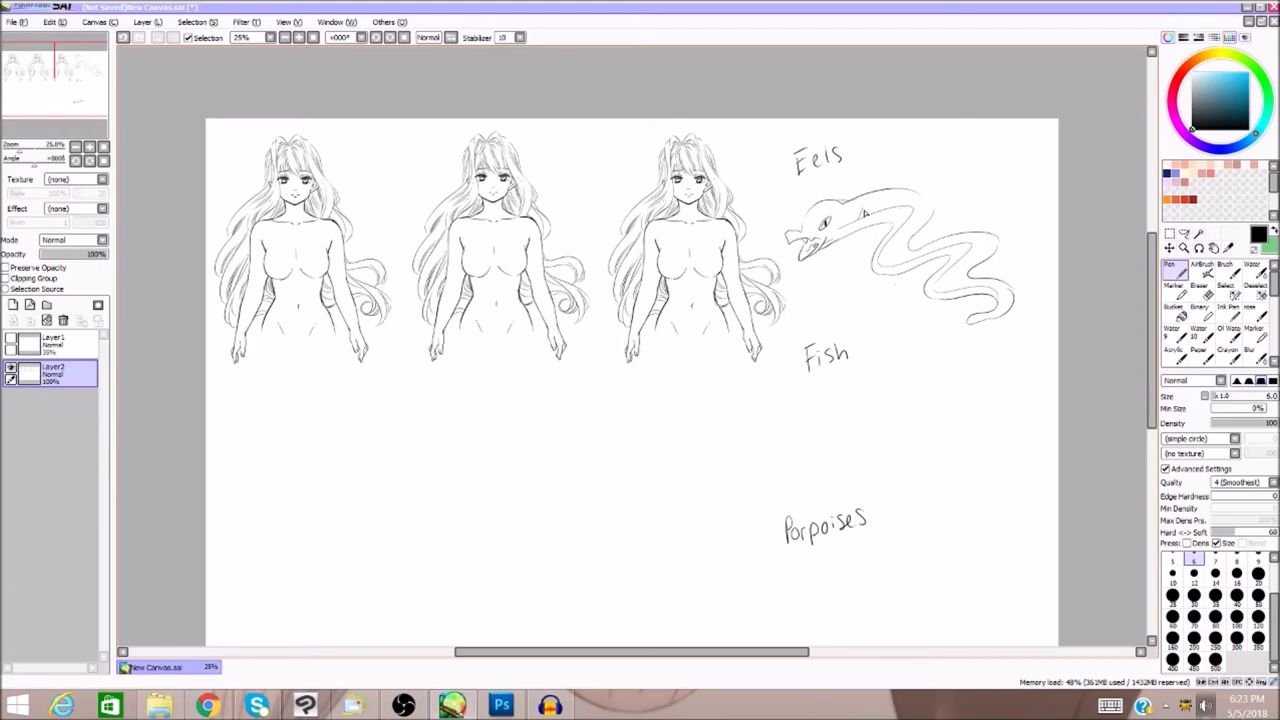
mouse_move(862, 211)
mouse_down()
mouse_move(861, 243)
mouse_move(861, 211)
mouse_move(912, 207)
mouse_up()
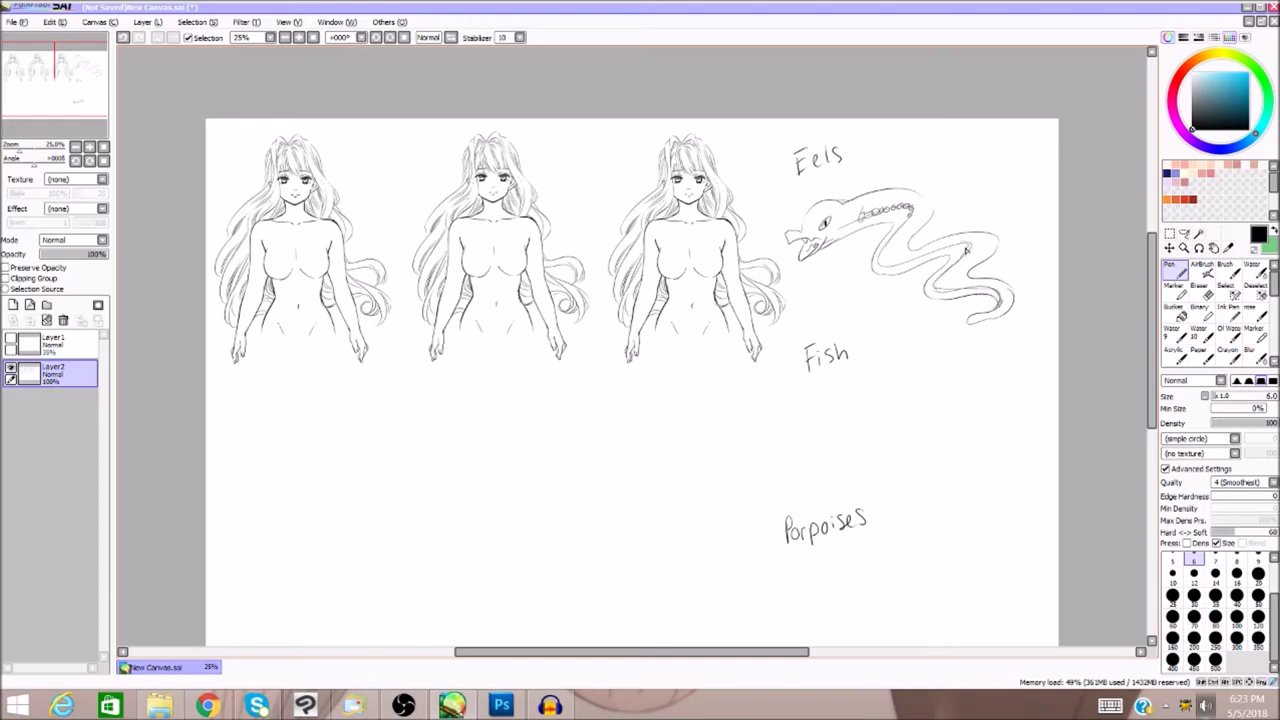
mouse_move(953, 247)
mouse_down()
mouse_move(881, 266)
mouse_move(902, 227)
mouse_up()
mouse_move(895, 194)
mouse_down()
mouse_move(912, 252)
mouse_move(977, 235)
mouse_move(994, 256)
mouse_move(995, 243)
mouse_move(967, 280)
mouse_move(1014, 299)
mouse_up()
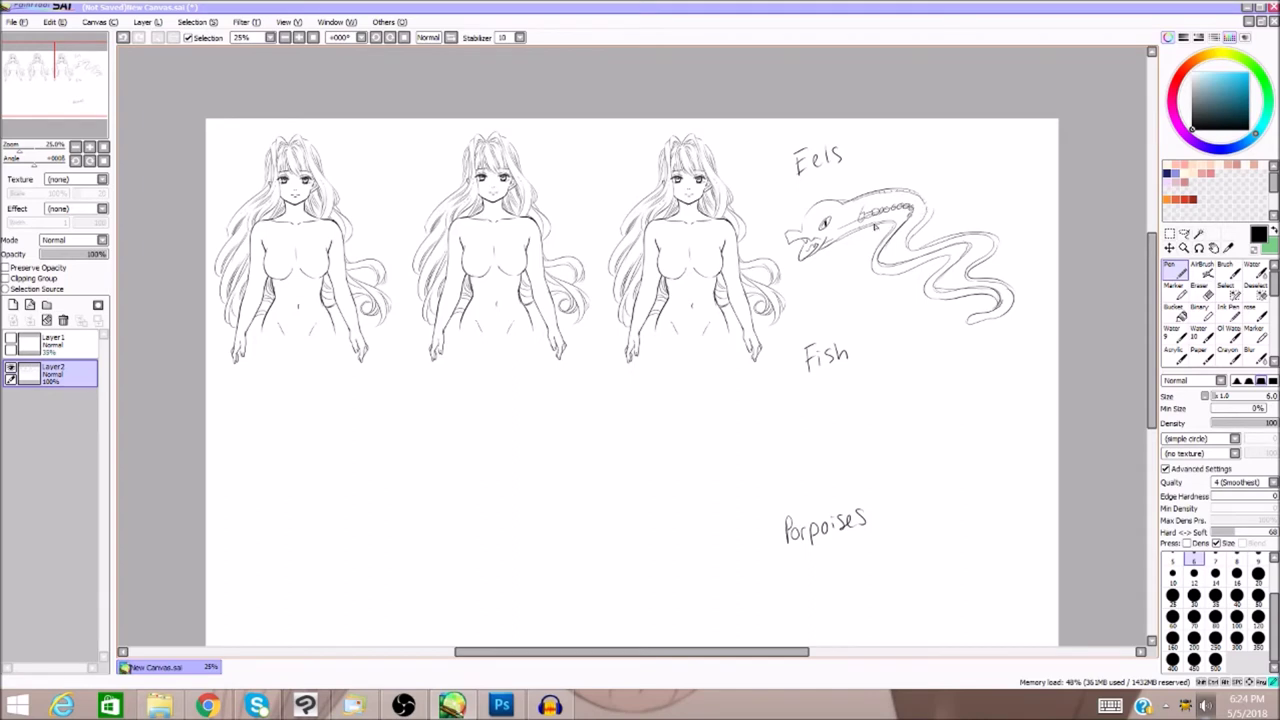
Add short rib strokes across the eel's spine and mark segments along the first body curve
drag(867, 207, 884, 212)
mouse_move(883, 211)
mouse_down()
mouse_move(885, 190)
mouse_move(901, 211)
mouse_move(874, 230)
mouse_move(920, 216)
mouse_up()
drag(884, 258, 927, 253)
Sketch a fish outline under "Fish" with a mouth, spiny dorsal fin and forked tail
drag(1152, 381, 1152, 393)
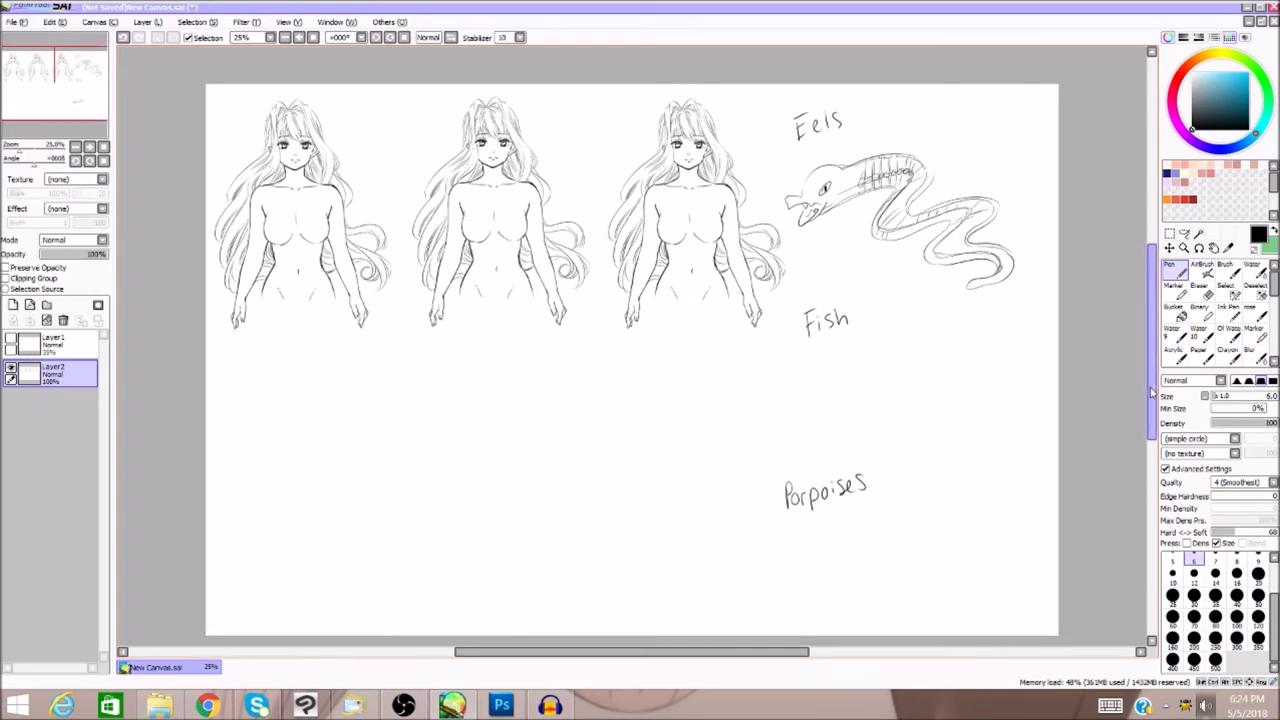
drag(826, 403, 880, 366)
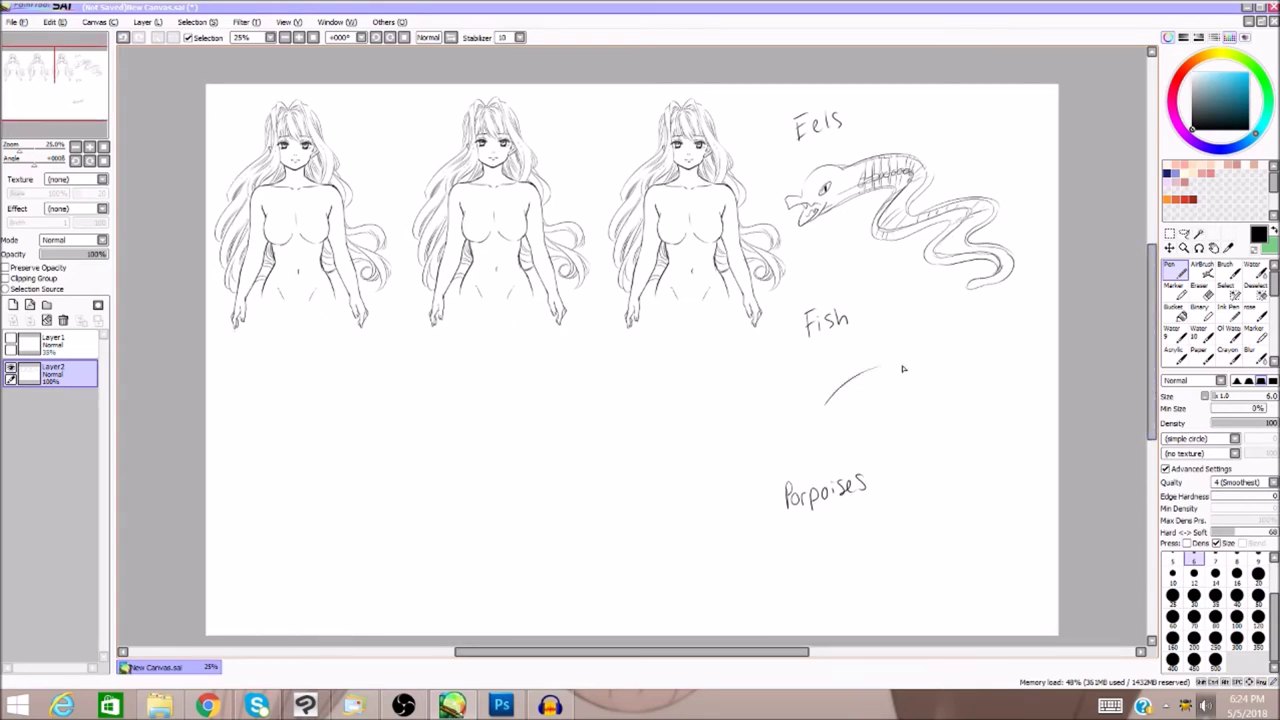
mouse_move(825, 405)
mouse_down()
mouse_move(818, 423)
mouse_move(864, 444)
mouse_move(900, 440)
mouse_up()
mouse_move(876, 368)
mouse_down()
mouse_move(922, 337)
mouse_move(964, 378)
mouse_move(1005, 379)
mouse_move(1037, 343)
mouse_move(1024, 432)
mouse_up()
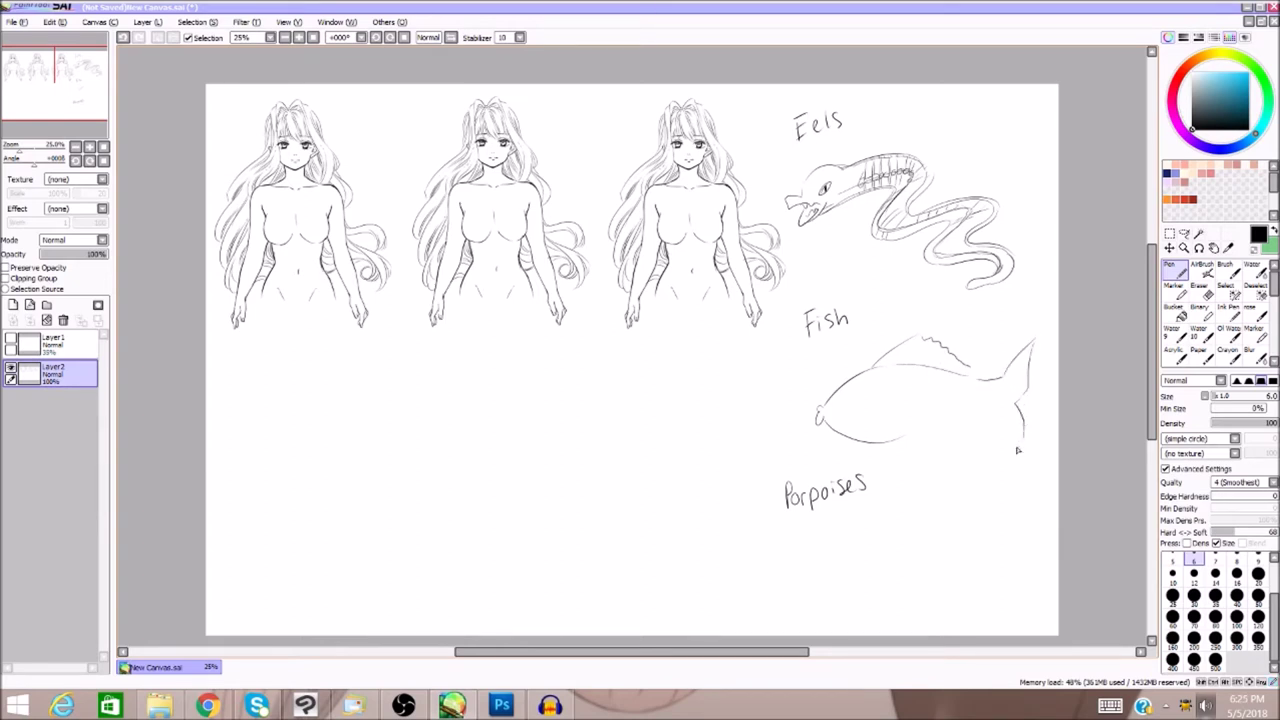
mouse_move(897, 443)
mouse_down()
mouse_move(995, 416)
mouse_move(982, 411)
mouse_move(992, 406)
mouse_move(1025, 445)
mouse_up()
Add the lower fins, eye and gill lines to the fish
mouse_move(874, 430)
mouse_down()
mouse_move(894, 469)
mouse_move(897, 454)
mouse_move(879, 461)
mouse_move(898, 445)
mouse_move(868, 444)
mouse_up()
drag(947, 419, 986, 408)
mouse_move(858, 394)
mouse_down()
mouse_move(847, 401)
mouse_move(860, 398)
mouse_move(873, 422)
mouse_up()
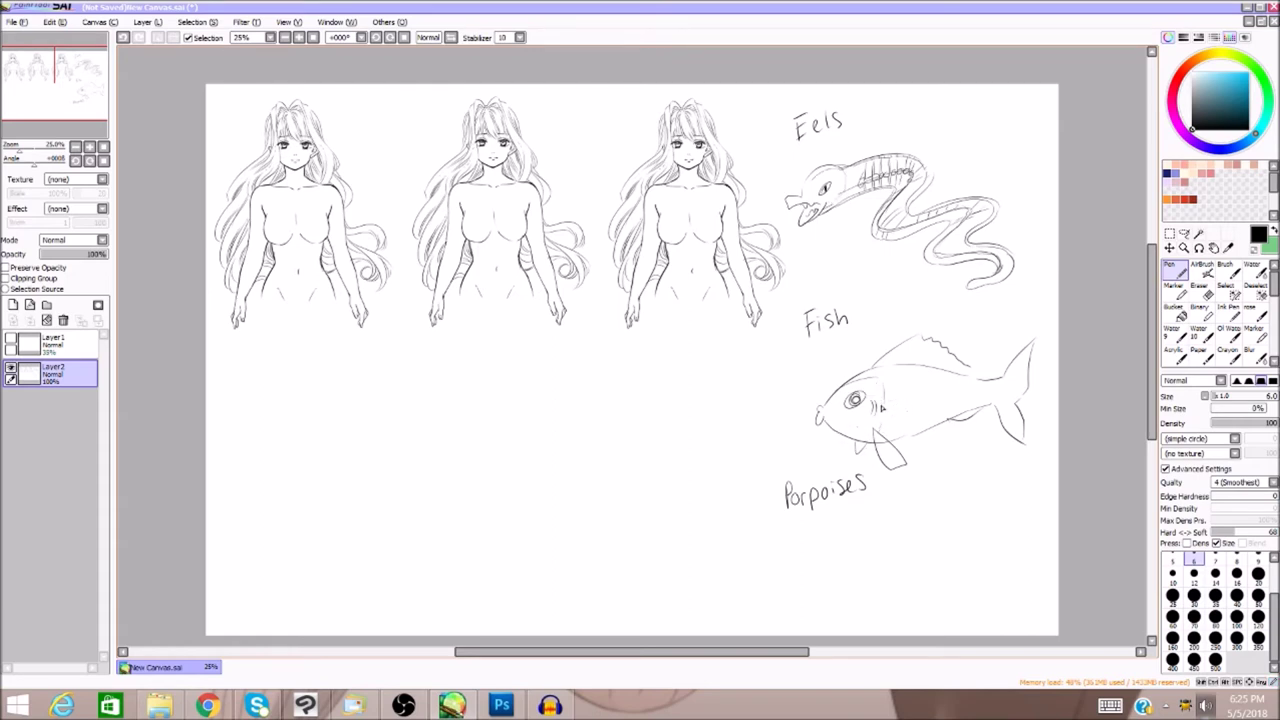
Draw a backbone along the fish's body with vertical ribs above and below it, and add rays to the tail
drag(888, 407, 1008, 392)
drag(984, 397, 885, 407)
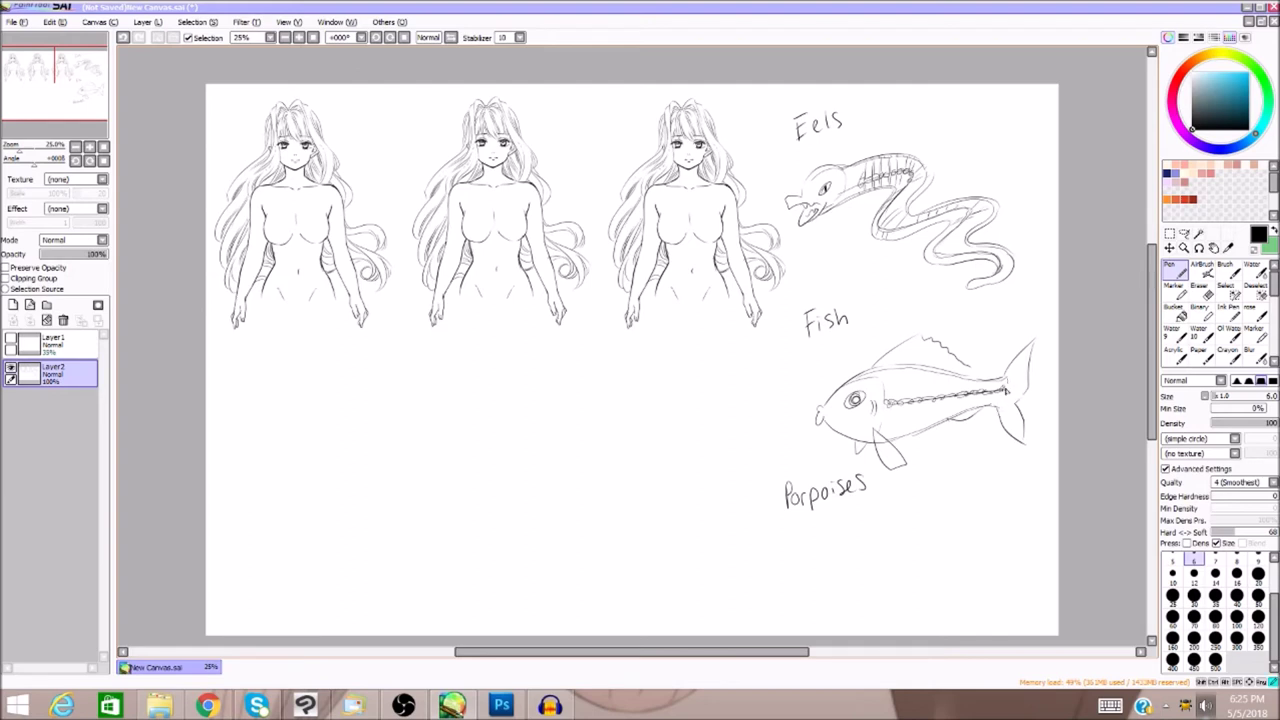
mouse_move(888, 372)
mouse_down()
mouse_move(900, 398)
mouse_move(1000, 396)
mouse_up()
mouse_move(888, 406)
mouse_down()
mouse_move(894, 440)
mouse_move(994, 410)
mouse_up()
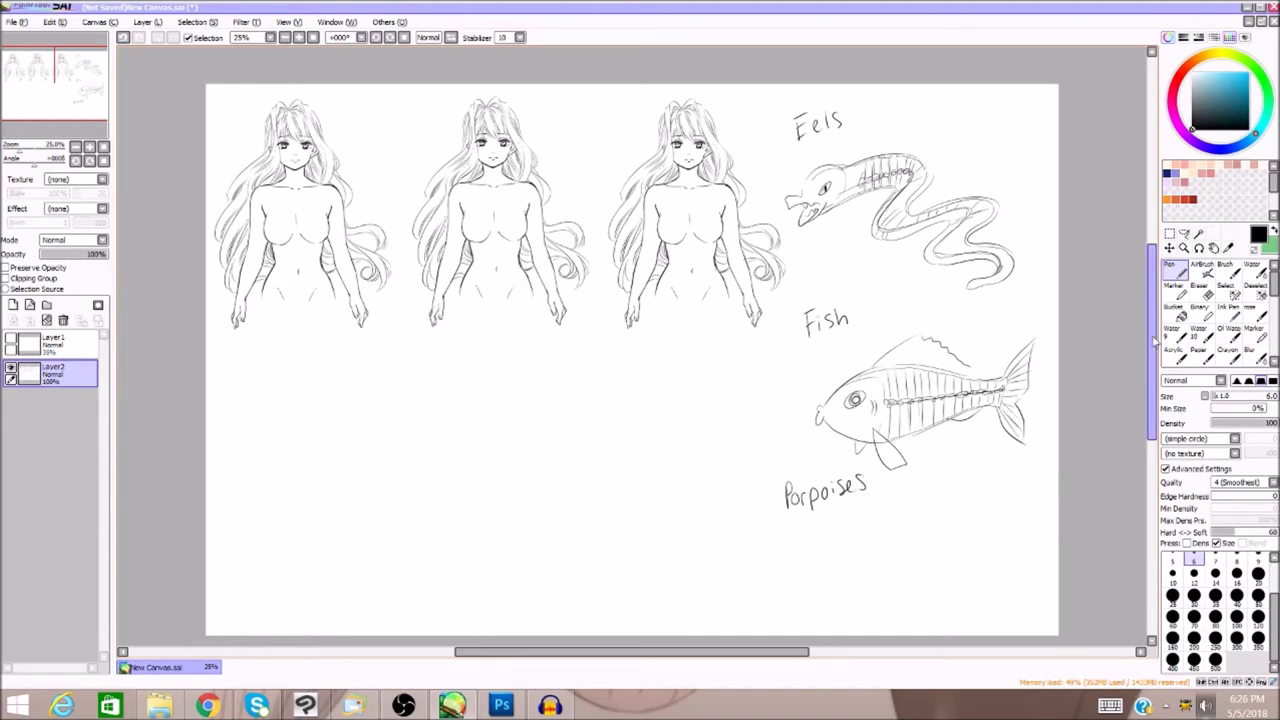
Sketch an arched porpoise under "Porpoises" with a beak, dorsal fin, flipper and eye
drag(1152, 334, 1148, 359)
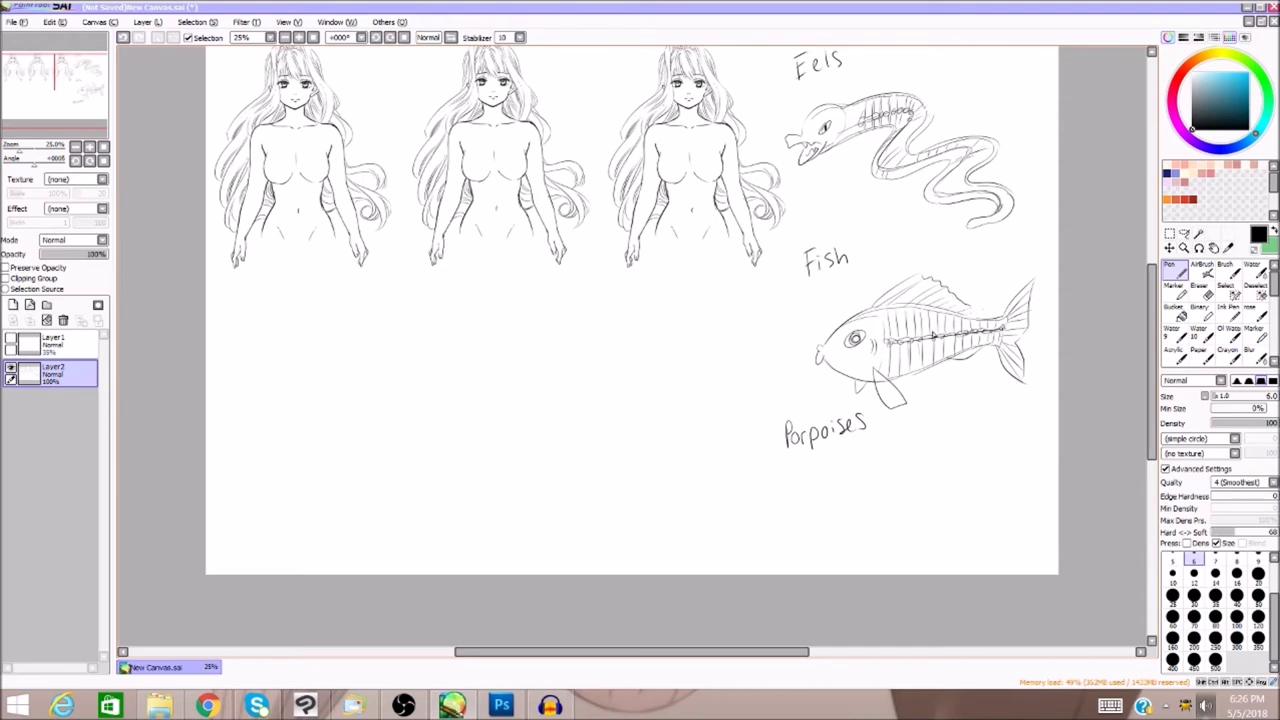
drag(1152, 360, 1155, 372)
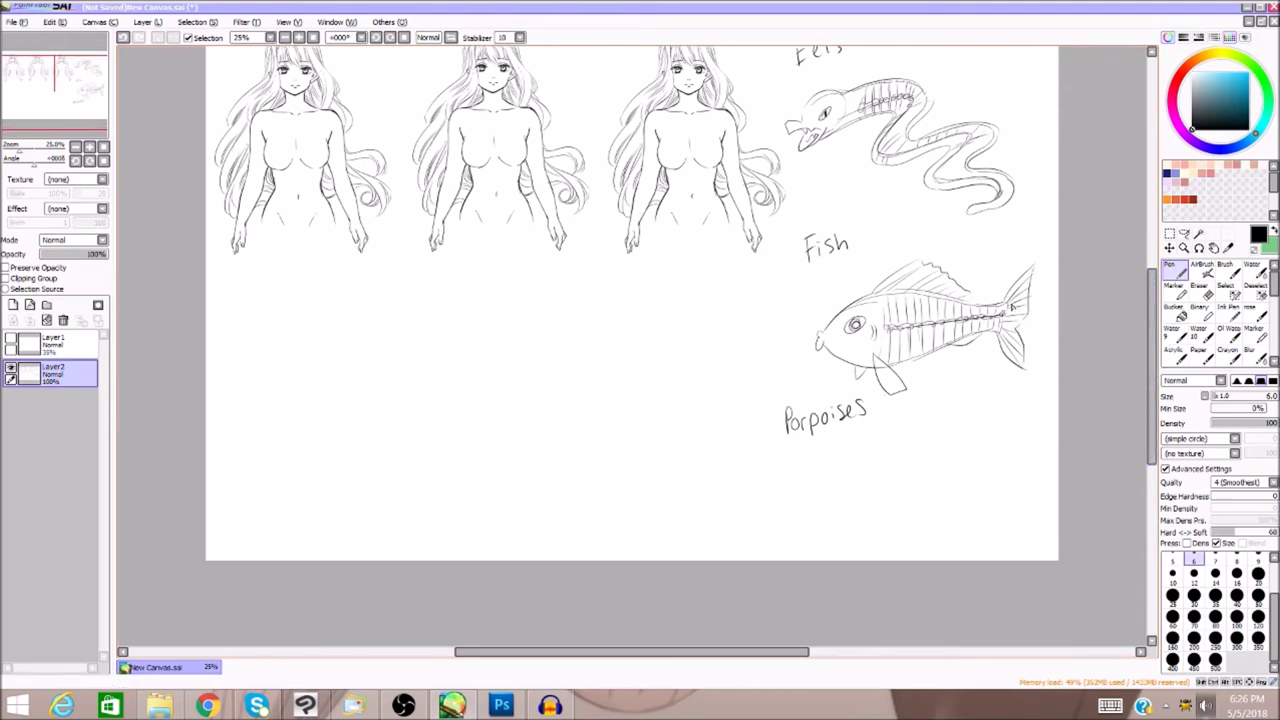
drag(1153, 353, 1154, 360)
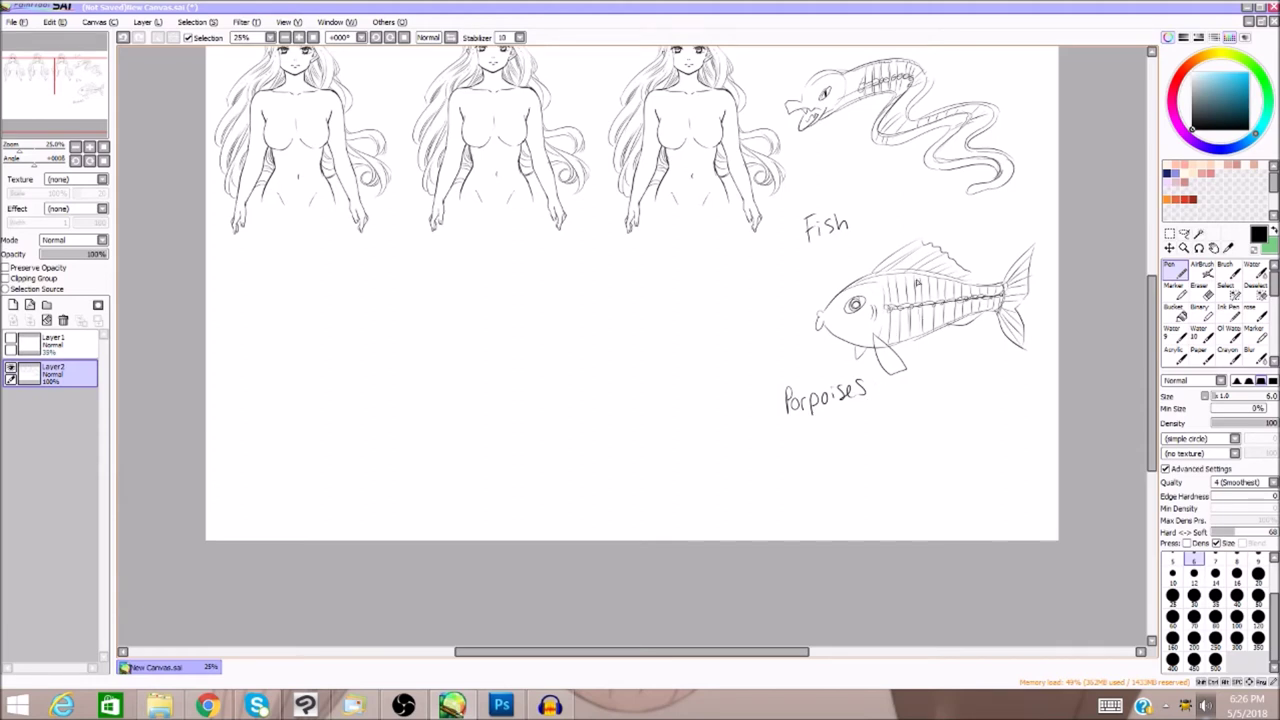
scroll(1148, 385, down, 2)
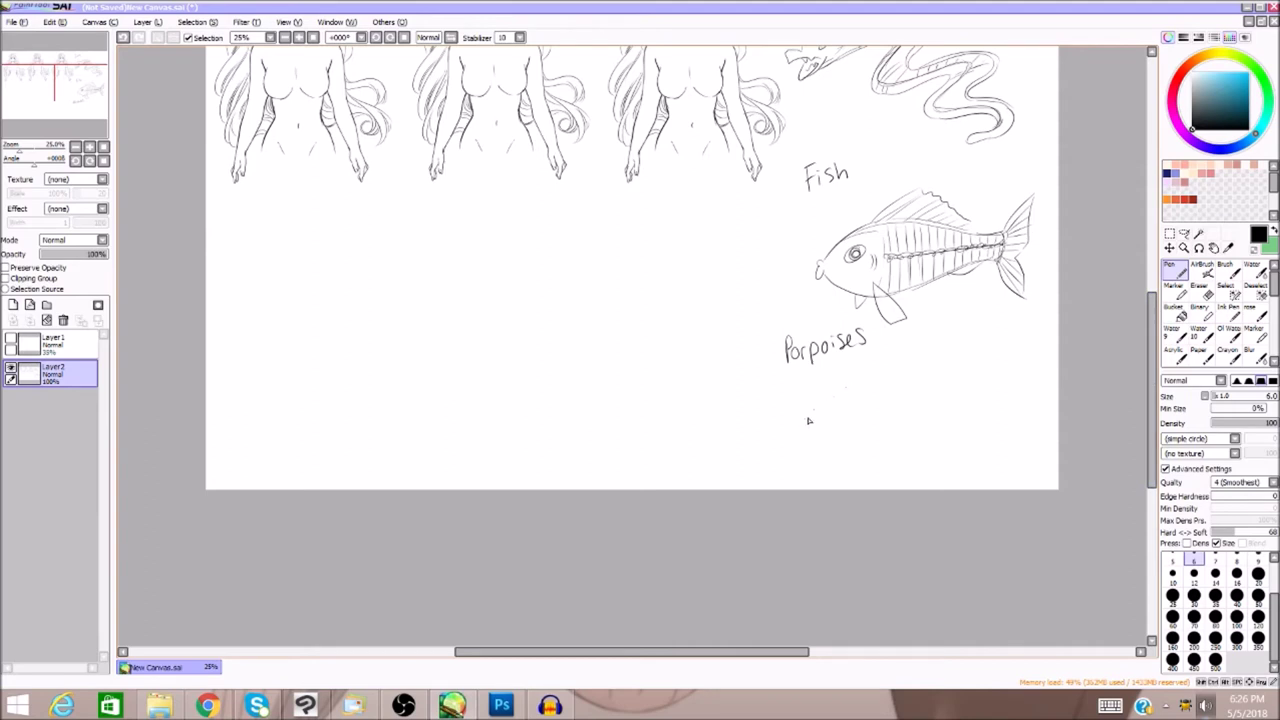
mouse_move(845, 391)
mouse_down()
mouse_move(810, 427)
mouse_move(851, 411)
mouse_move(854, 381)
mouse_move(906, 376)
mouse_move(881, 380)
mouse_move(920, 379)
mouse_move(956, 390)
mouse_up()
mouse_move(830, 424)
mouse_down()
mouse_move(959, 414)
mouse_move(965, 398)
mouse_move(945, 387)
mouse_move(968, 412)
mouse_up()
mouse_move(865, 420)
mouse_down()
mouse_move(878, 432)
mouse_move(892, 412)
mouse_move(841, 404)
mouse_up()
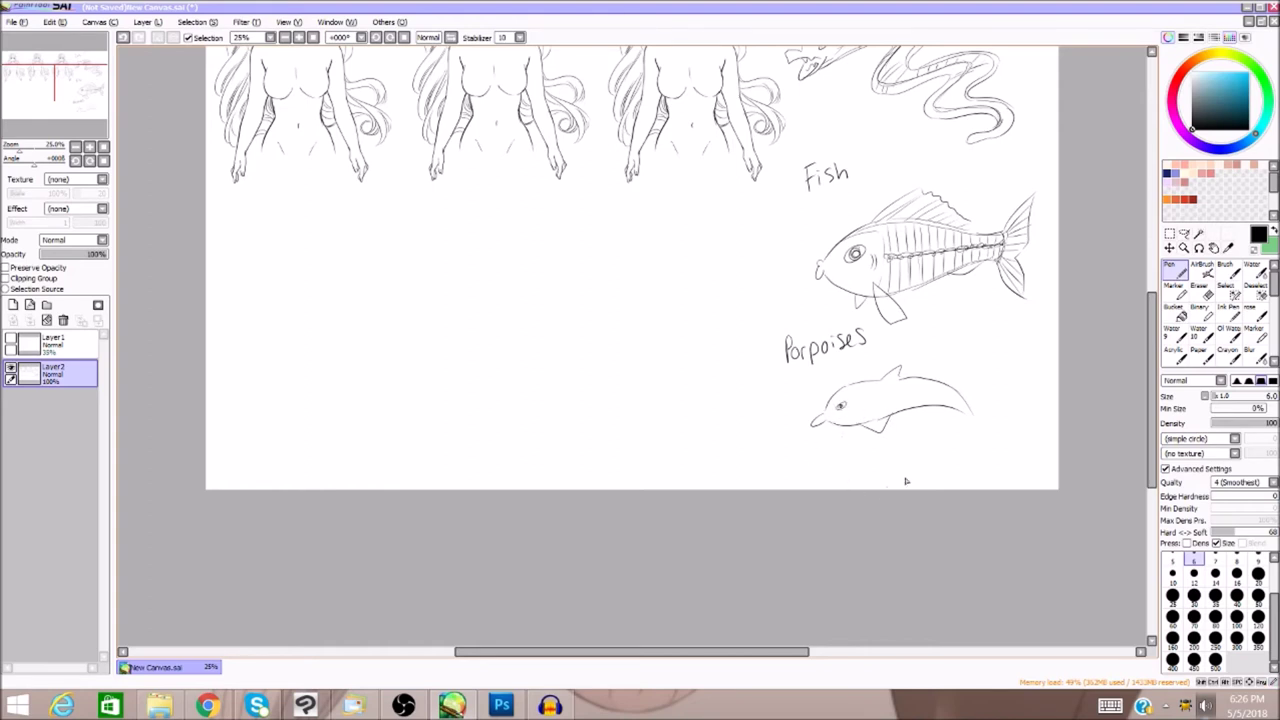
Add the tail fluke to the porpoise and draw a chain of vertebrae along its back
mouse_move(964, 413)
mouse_down()
mouse_move(949, 431)
mouse_move(990, 438)
mouse_move(957, 431)
mouse_move(970, 428)
mouse_move(990, 448)
mouse_up()
mouse_move(860, 397)
mouse_down()
mouse_move(907, 389)
mouse_move(979, 402)
mouse_move(926, 389)
mouse_move(962, 406)
mouse_up()
mouse_move(856, 398)
mouse_down()
mouse_move(942, 397)
mouse_move(968, 414)
mouse_up()
mouse_move(845, 400)
mouse_down()
mouse_move(910, 387)
mouse_move(975, 418)
mouse_up()
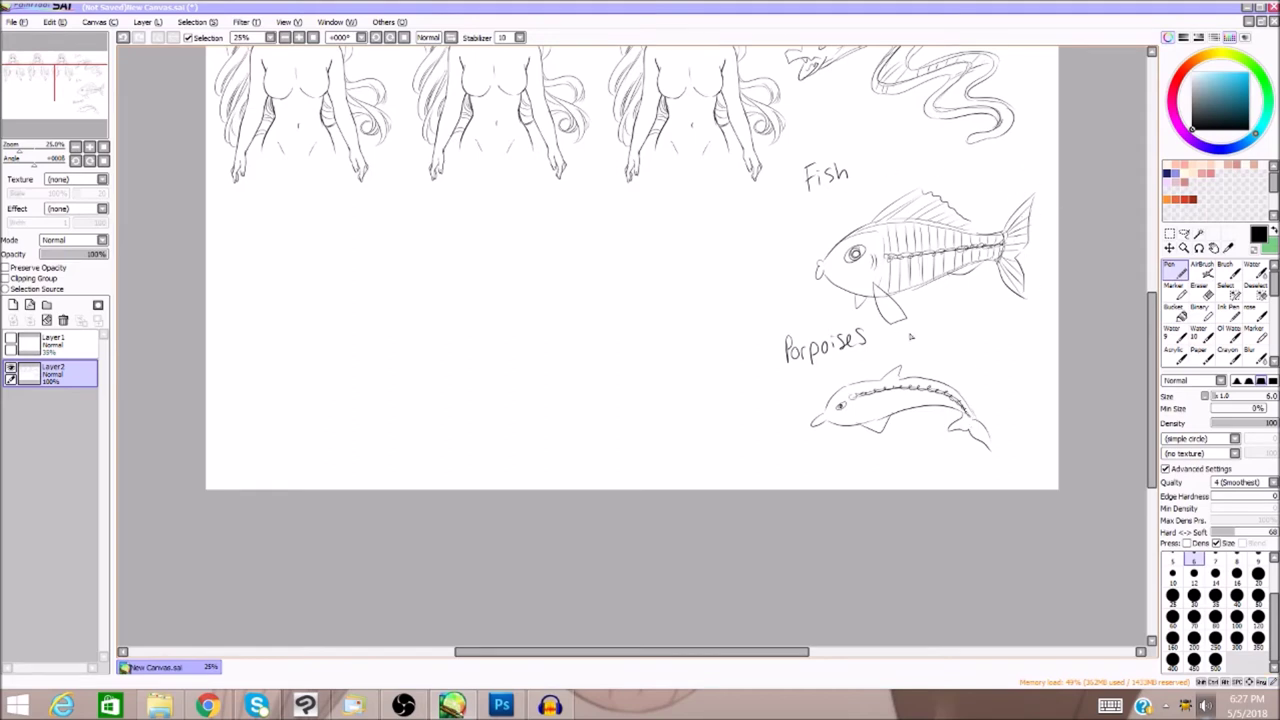
Extend the porpoise's spine toward the fluke and draw bones in the flipper and ribs behind the head
key(x)
key(x)
drag(1152, 320, 1150, 337)
drag(963, 371, 970, 377)
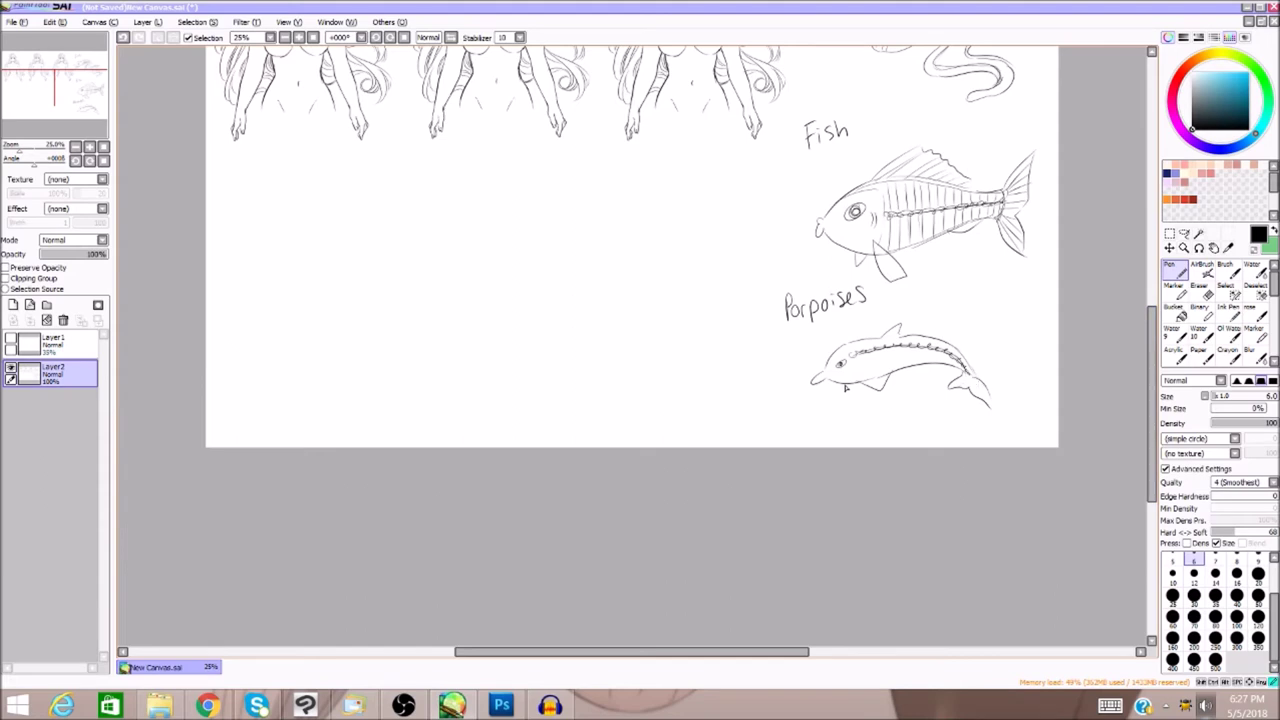
mouse_move(969, 380)
mouse_down()
mouse_move(957, 388)
mouse_move(987, 405)
mouse_up()
drag(865, 362, 876, 392)
drag(869, 358, 872, 379)
mouse_move(880, 352)
mouse_down()
mouse_move(878, 376)
mouse_move(892, 380)
mouse_up()
Draw curved motion arcs beside the porpoise's tail and a few nearly horizontal lines above its back
mouse_move(968, 388)
mouse_down()
mouse_move(976, 396)
mouse_move(994, 324)
mouse_move(1004, 408)
mouse_up()
drag(994, 358, 988, 400)
drag(932, 293, 990, 297)
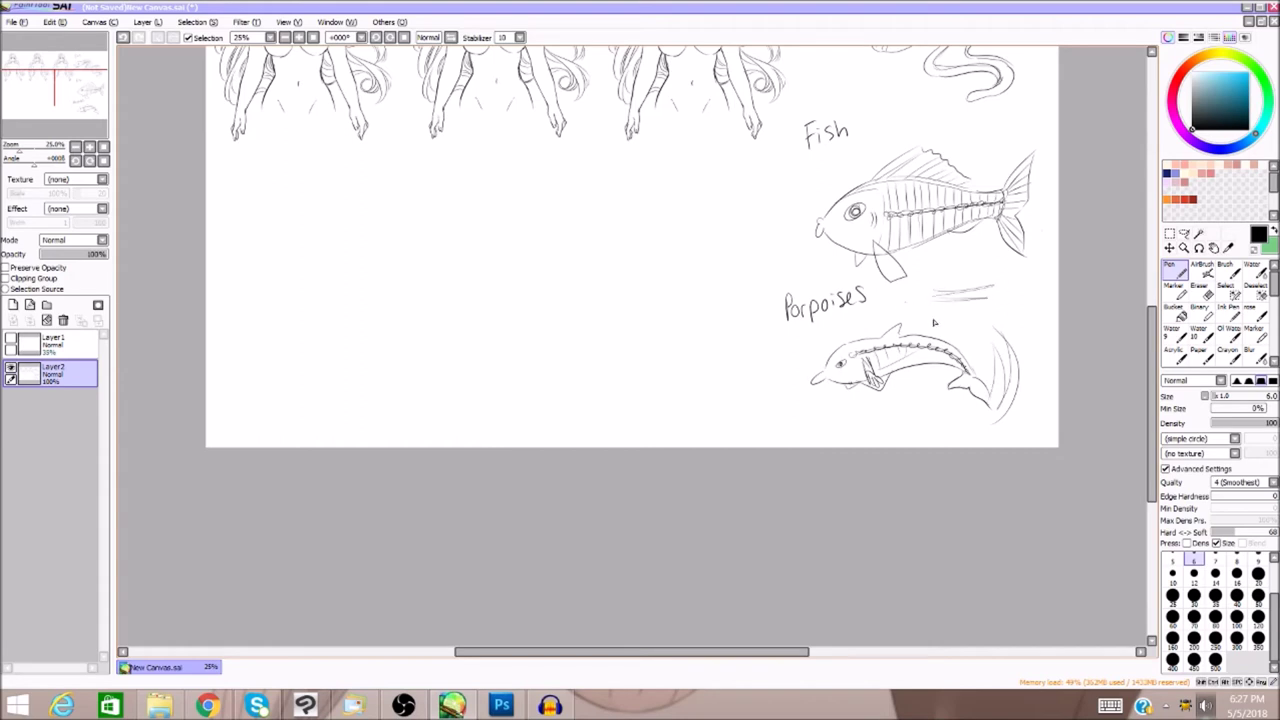
scroll(1121, 444, up, 3)
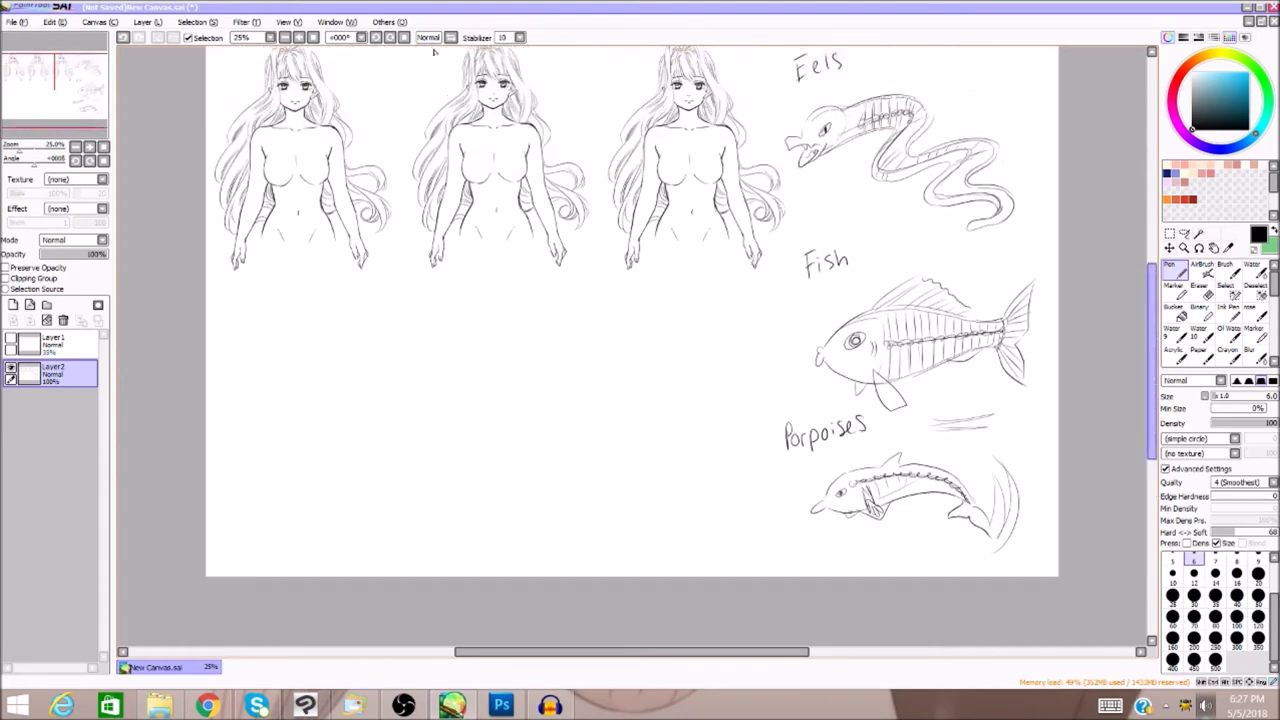
click(313, 39)
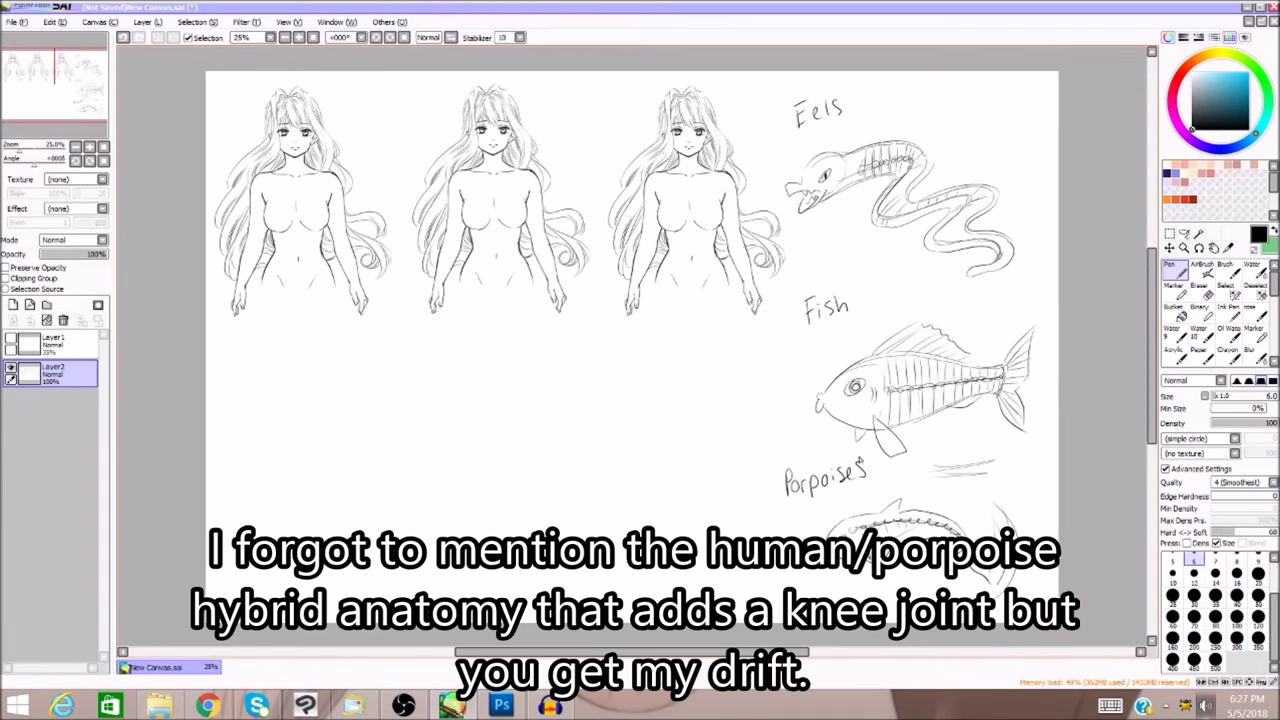
Draw a curved waistline across the hips of the first torso to start its tail
scroll(1150, 420, down, 1)
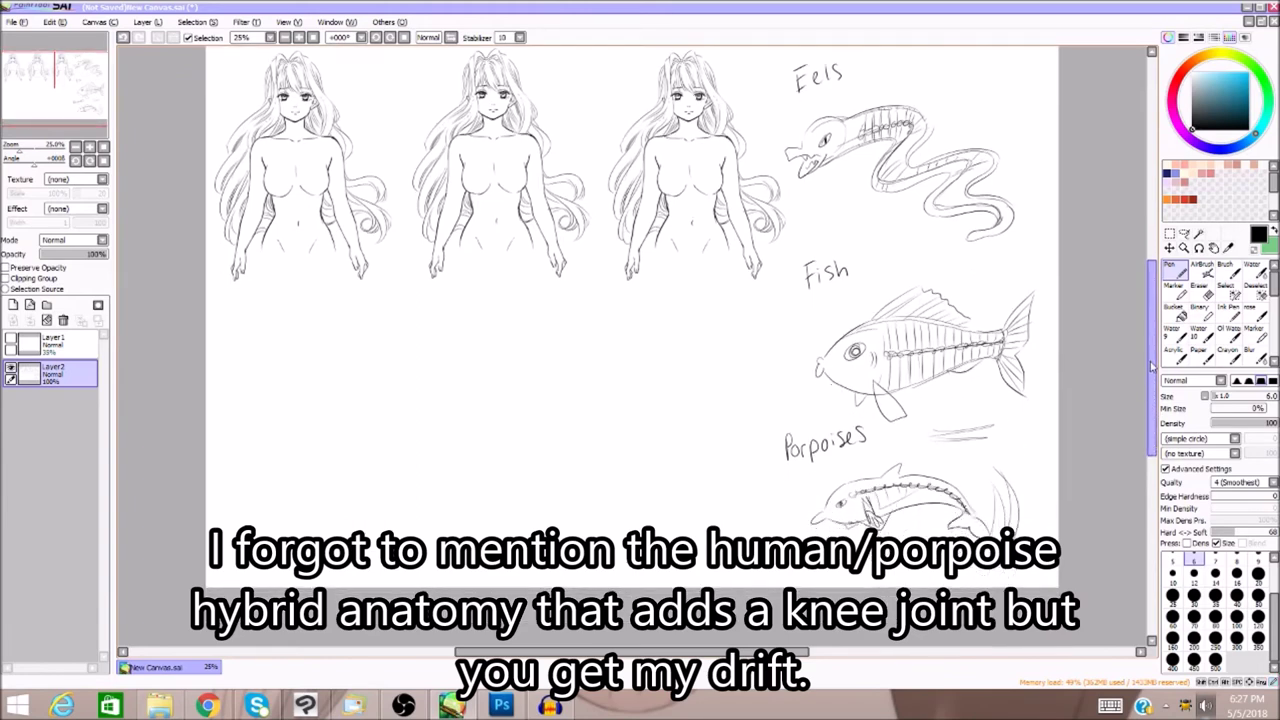
scroll(1152, 365, up, 1)
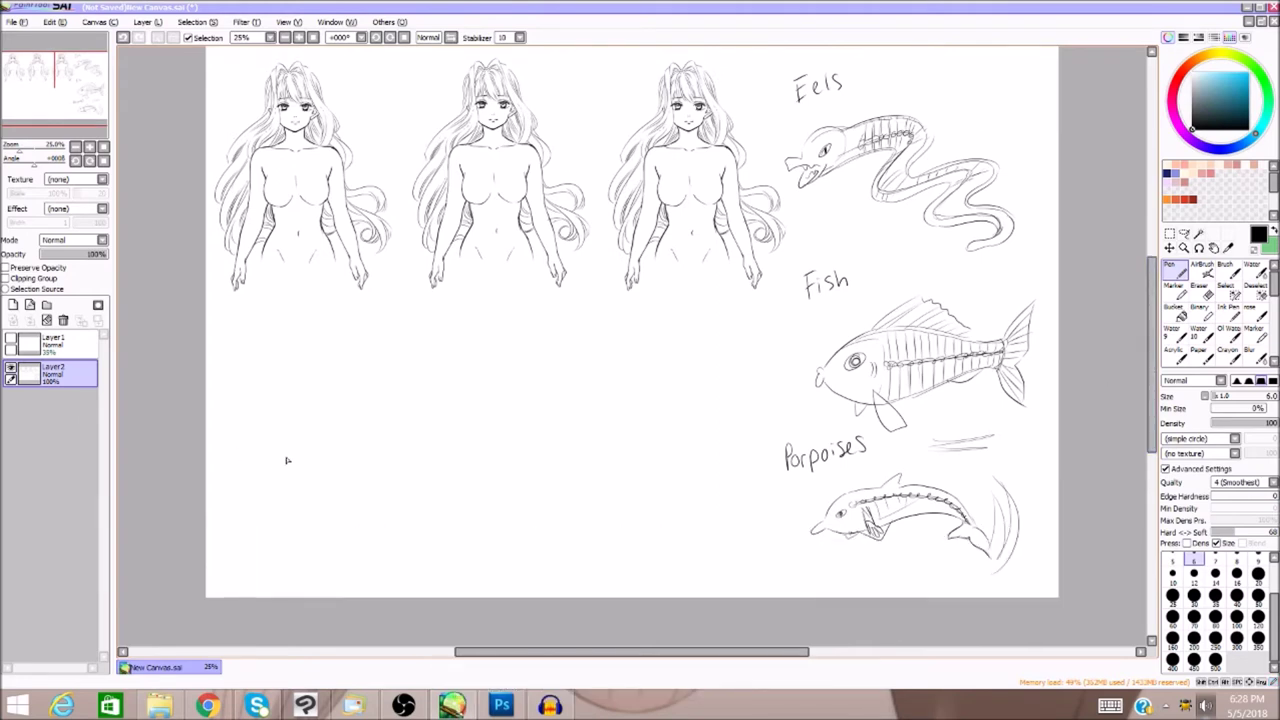
drag(682, 654, 594, 664)
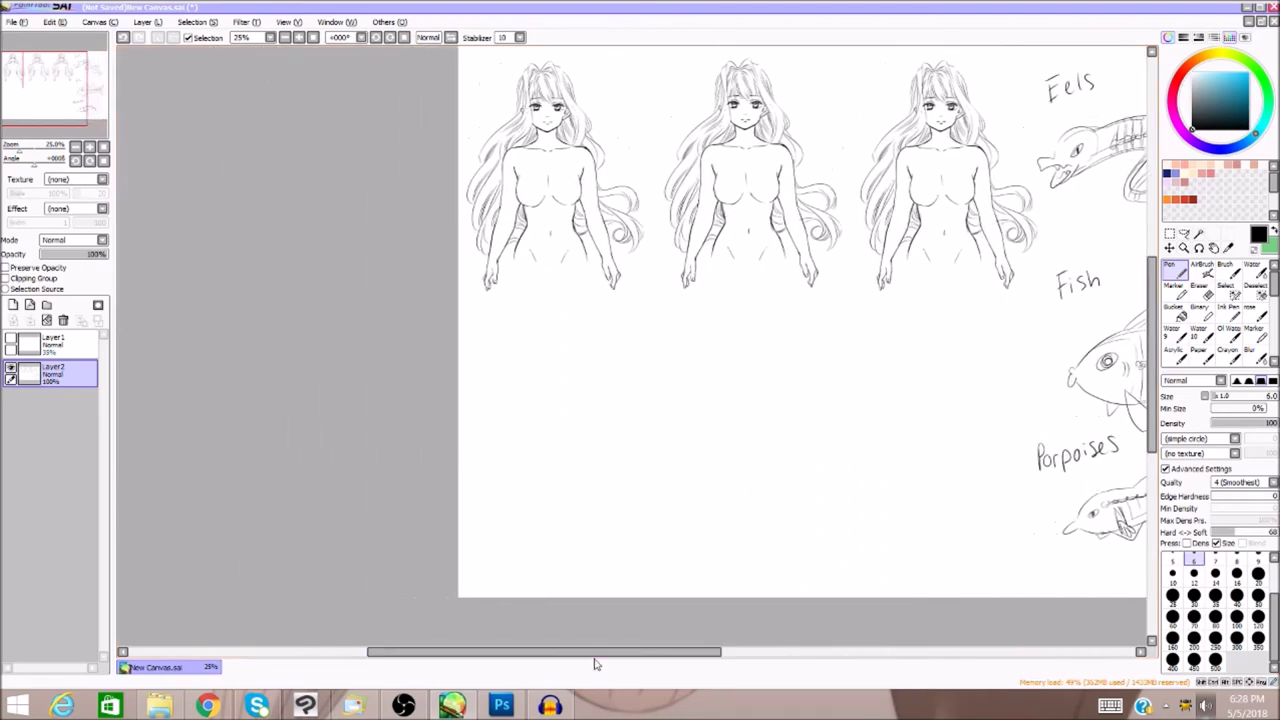
click(378, 38)
click(299, 38)
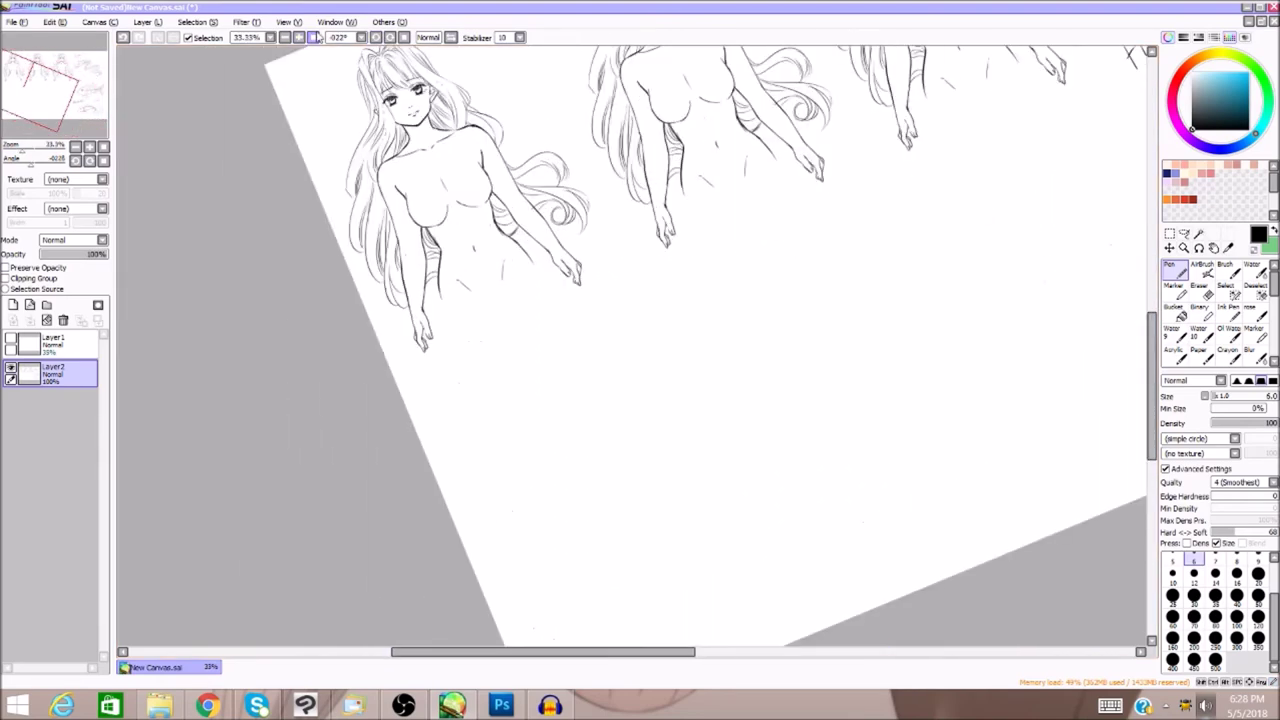
click(403, 37)
drag(41, 96, 26, 84)
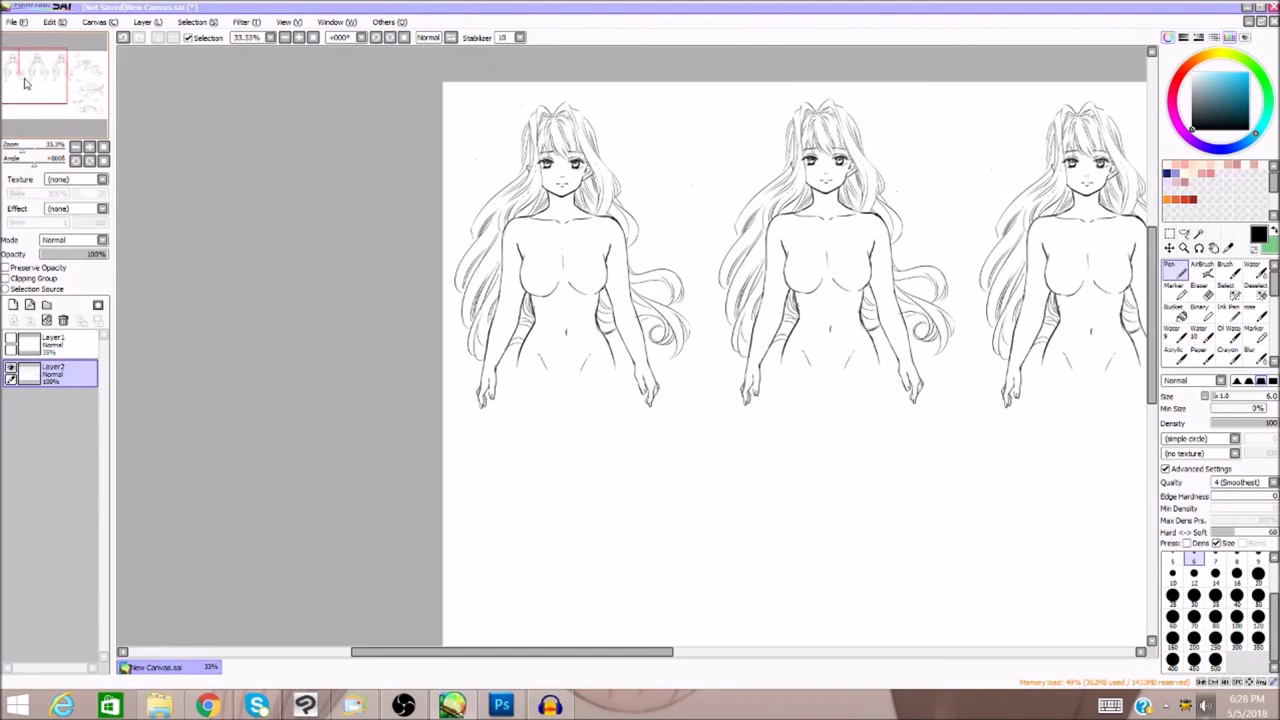
drag(662, 655, 651, 663)
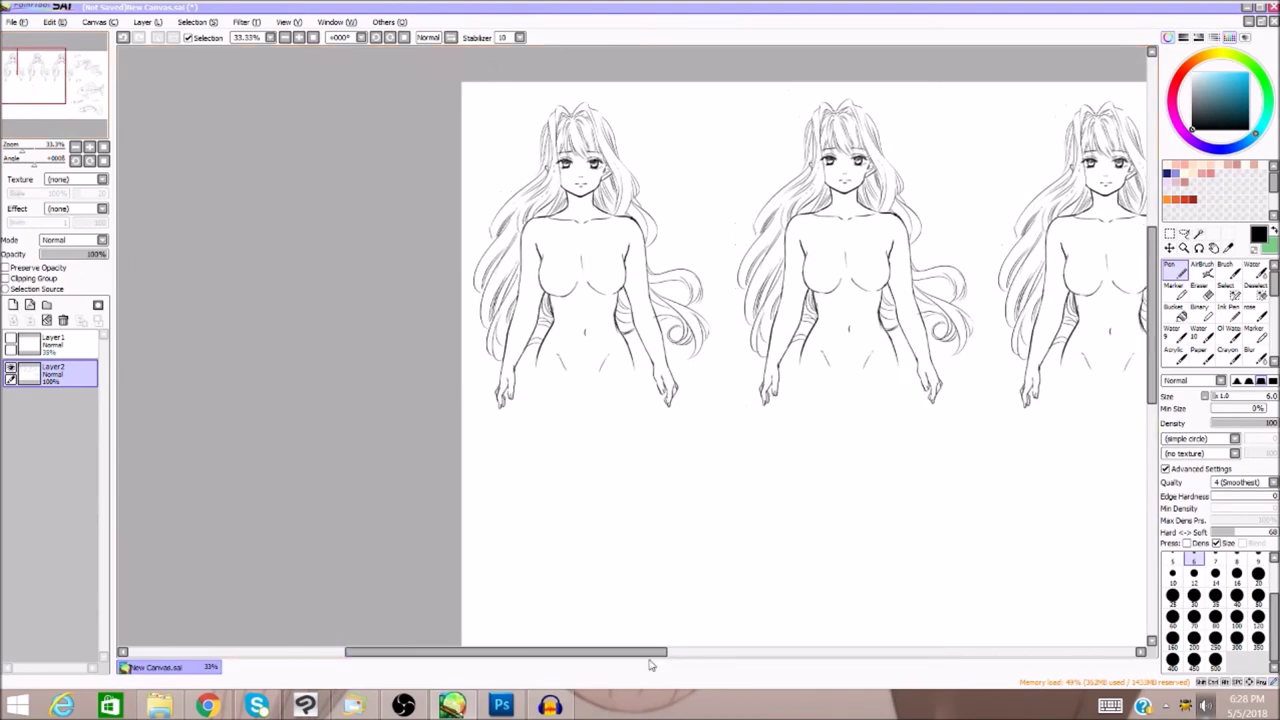
drag(1156, 340, 1156, 352)
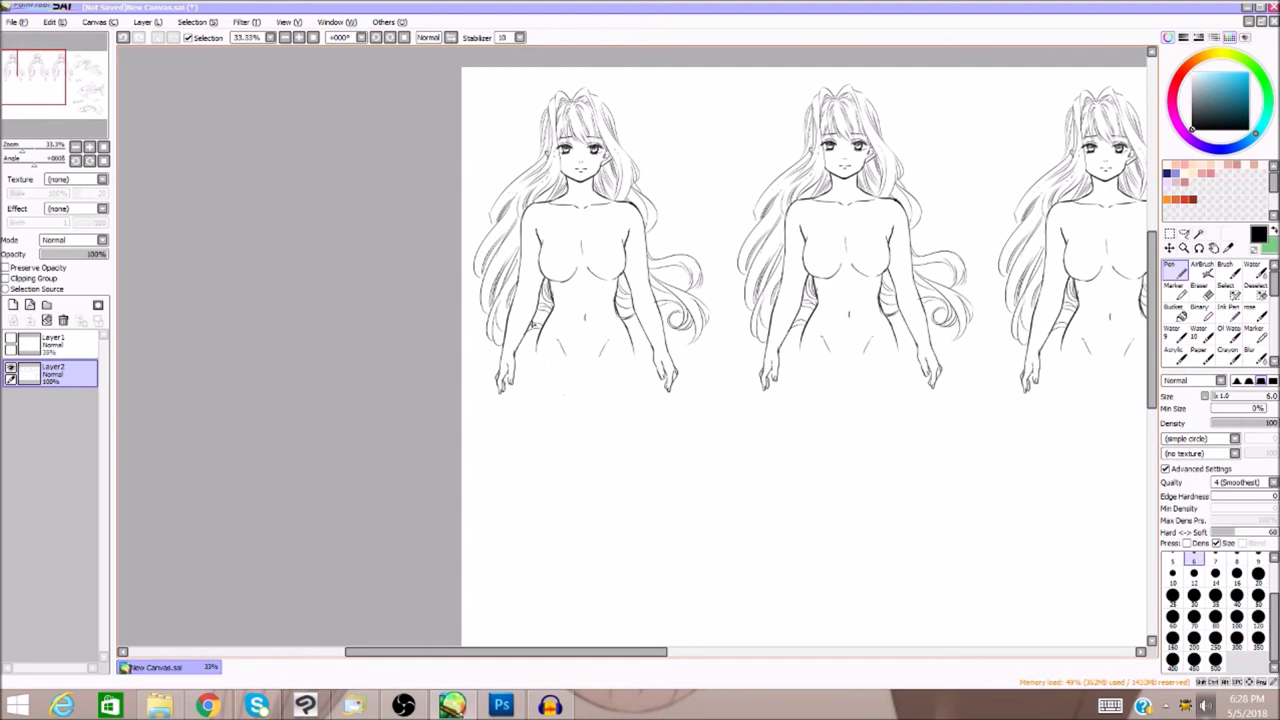
mouse_move(538, 350)
mouse_down()
mouse_move(566, 361)
mouse_move(636, 349)
mouse_up()
Sketch both sides of a long, winding eel tail from the first torso's hips down to a narrow tip
drag(1150, 270, 1147, 328)
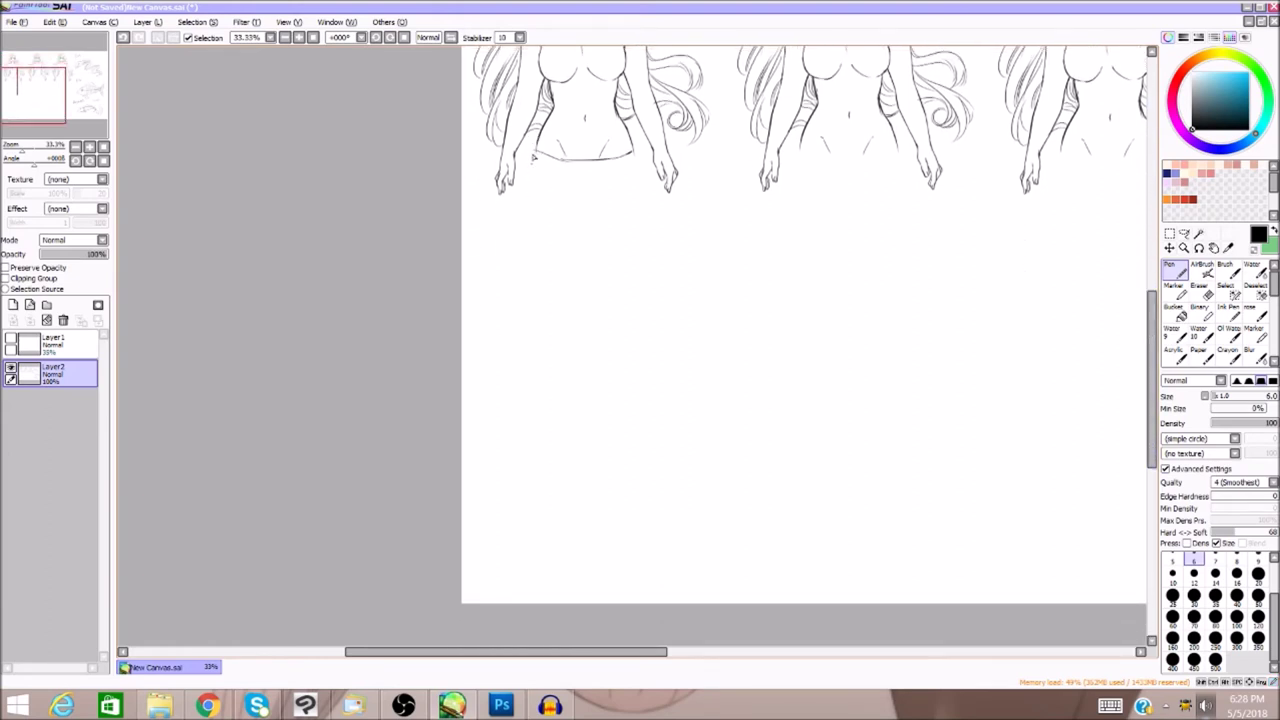
mouse_move(533, 155)
mouse_down()
mouse_move(545, 259)
mouse_move(565, 279)
mouse_move(516, 218)
mouse_move(531, 216)
mouse_move(615, 440)
mouse_move(614, 378)
mouse_move(544, 467)
mouse_move(577, 529)
mouse_move(554, 511)
mouse_move(594, 529)
mouse_move(712, 547)
mouse_up()
mouse_move(543, 523)
mouse_down()
mouse_move(709, 513)
mouse_move(697, 511)
mouse_move(720, 546)
mouse_up()
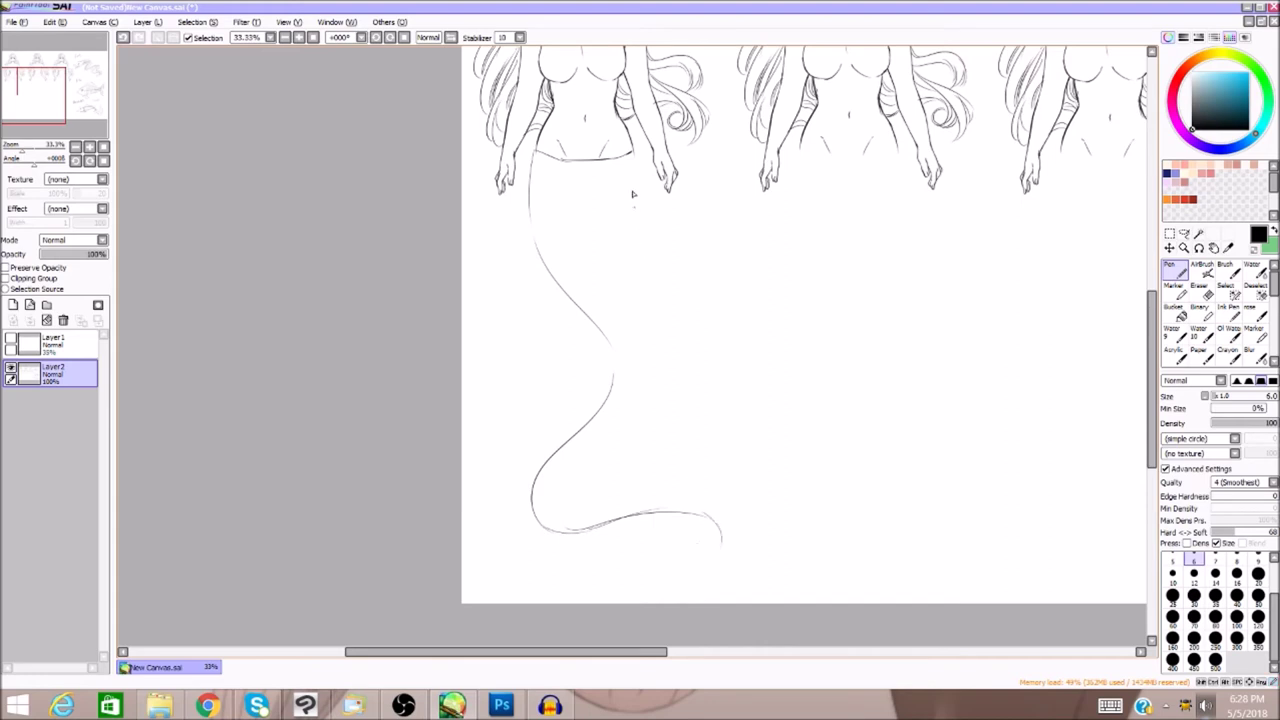
mouse_move(640, 169)
mouse_down()
mouse_move(700, 363)
mouse_move(660, 440)
mouse_move(618, 463)
mouse_move(601, 502)
mouse_move(700, 456)
mouse_move(760, 458)
mouse_move(775, 490)
mouse_move(732, 546)
mouse_move(689, 566)
mouse_move(694, 557)
mouse_move(696, 580)
mouse_move(748, 540)
mouse_move(742, 454)
mouse_up()
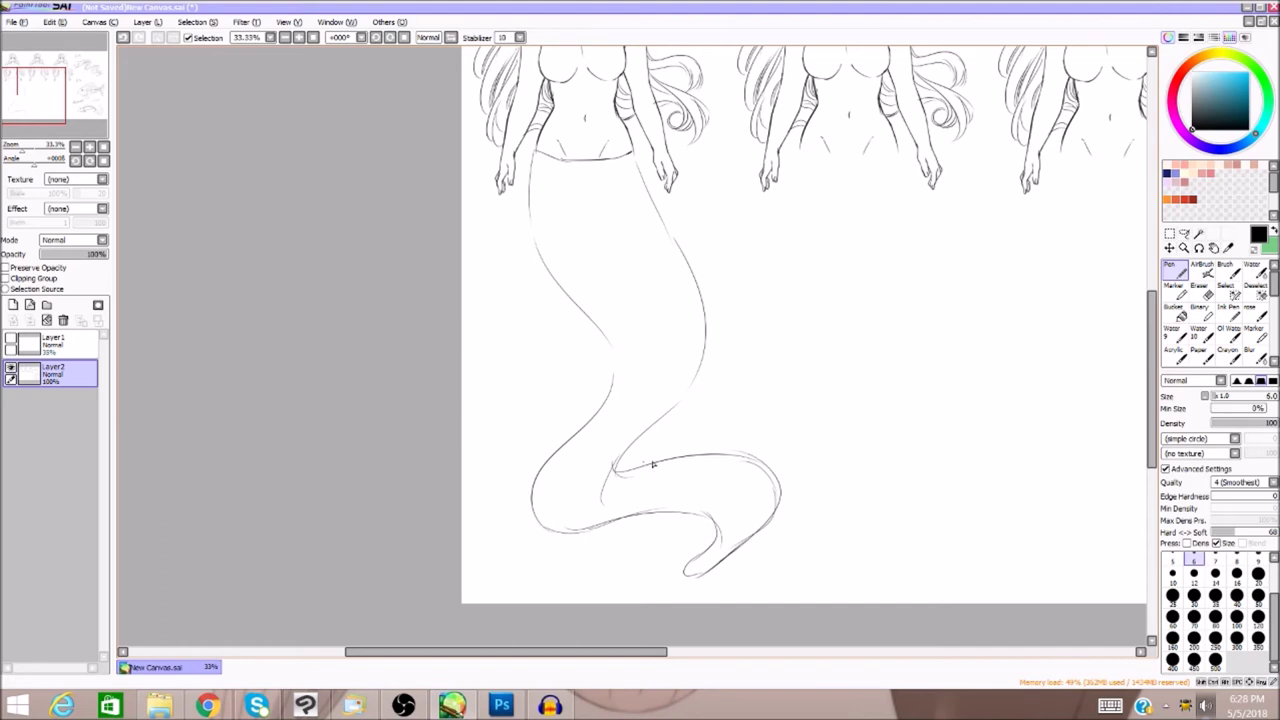
Refine the eel tail's tip and lower bends, and add a second contour line inside its upper edges
mouse_move(712, 566)
mouse_down()
mouse_move(749, 537)
mouse_move(742, 551)
mouse_up()
drag(706, 510, 708, 549)
key(e)
key(n)
mouse_move(682, 512)
mouse_down()
mouse_move(699, 561)
mouse_move(718, 523)
mouse_move(673, 575)
mouse_move(718, 567)
mouse_up()
mouse_move(615, 489)
mouse_down()
mouse_move(758, 472)
mouse_move(746, 545)
mouse_move(560, 531)
mouse_move(578, 442)
mouse_up()
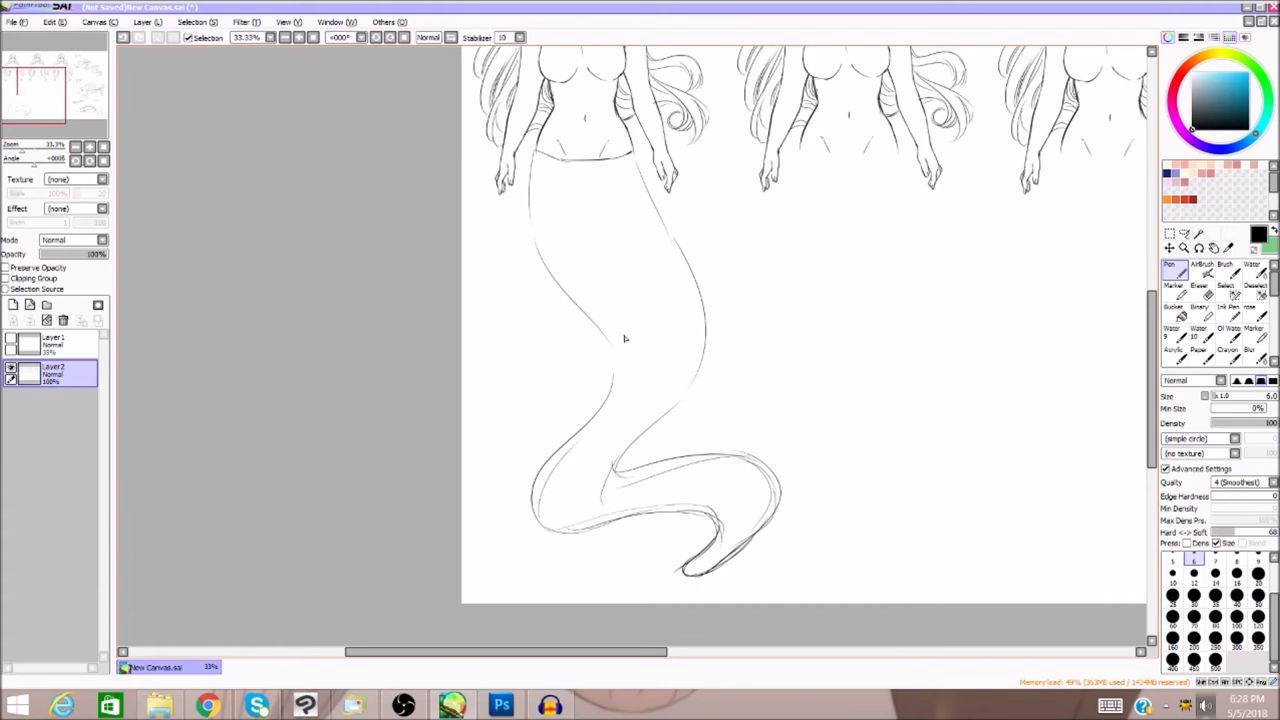
drag(542, 167, 622, 362)
mouse_move(630, 152)
mouse_down()
mouse_move(688, 311)
mouse_move(683, 398)
mouse_up()
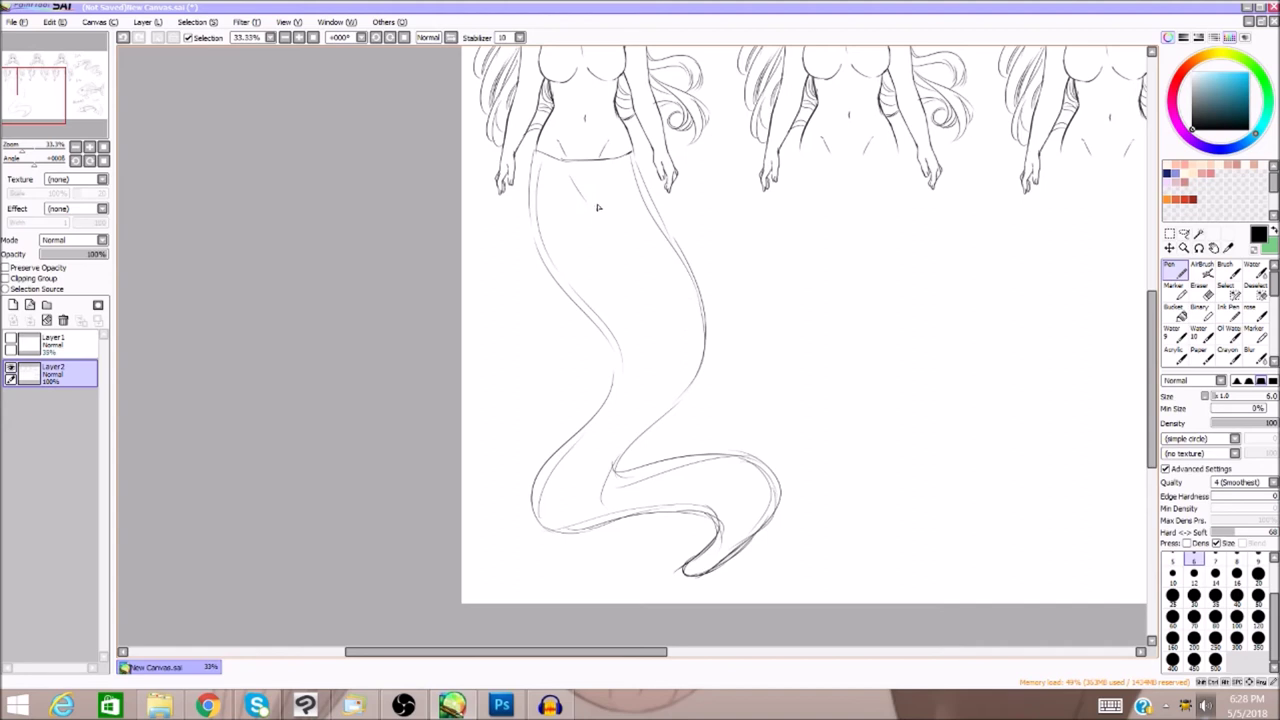
Draw a wavy fin line down the middle of the eel tail with short cross strokes beside it
click(313, 37)
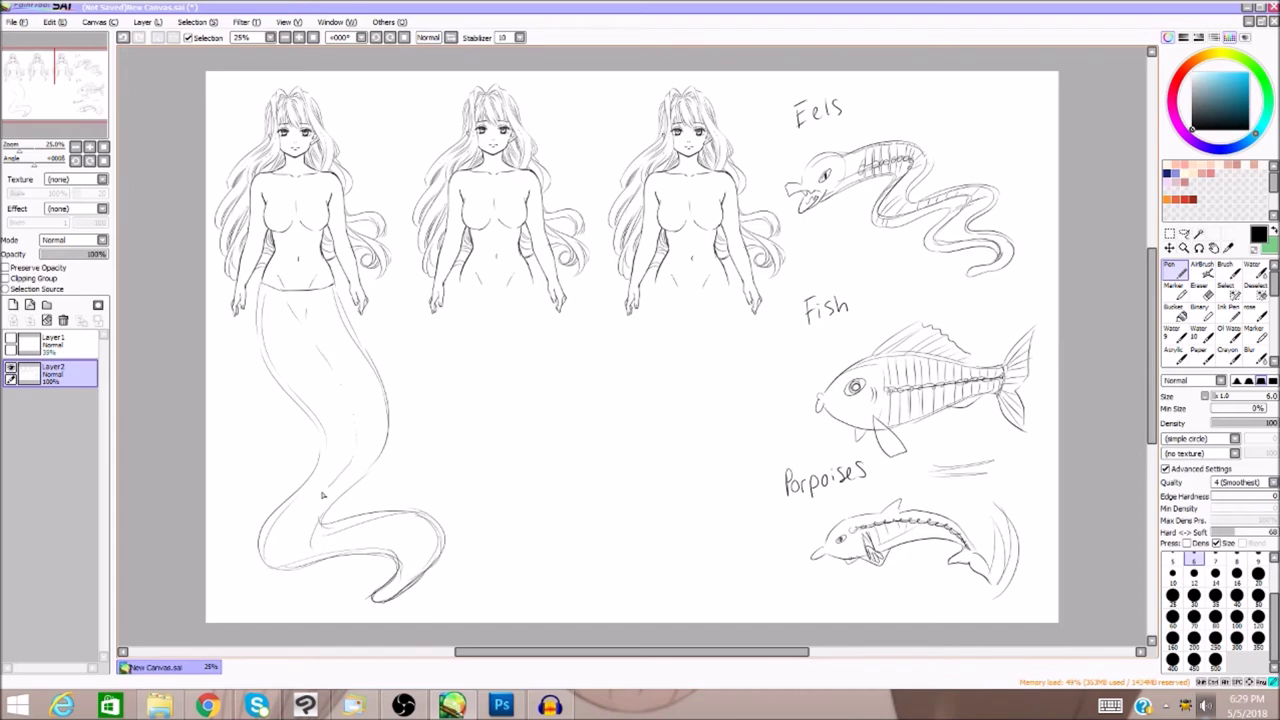
mouse_move(341, 474)
mouse_down()
mouse_move(352, 391)
mouse_move(314, 344)
mouse_up()
drag(337, 291, 387, 377)
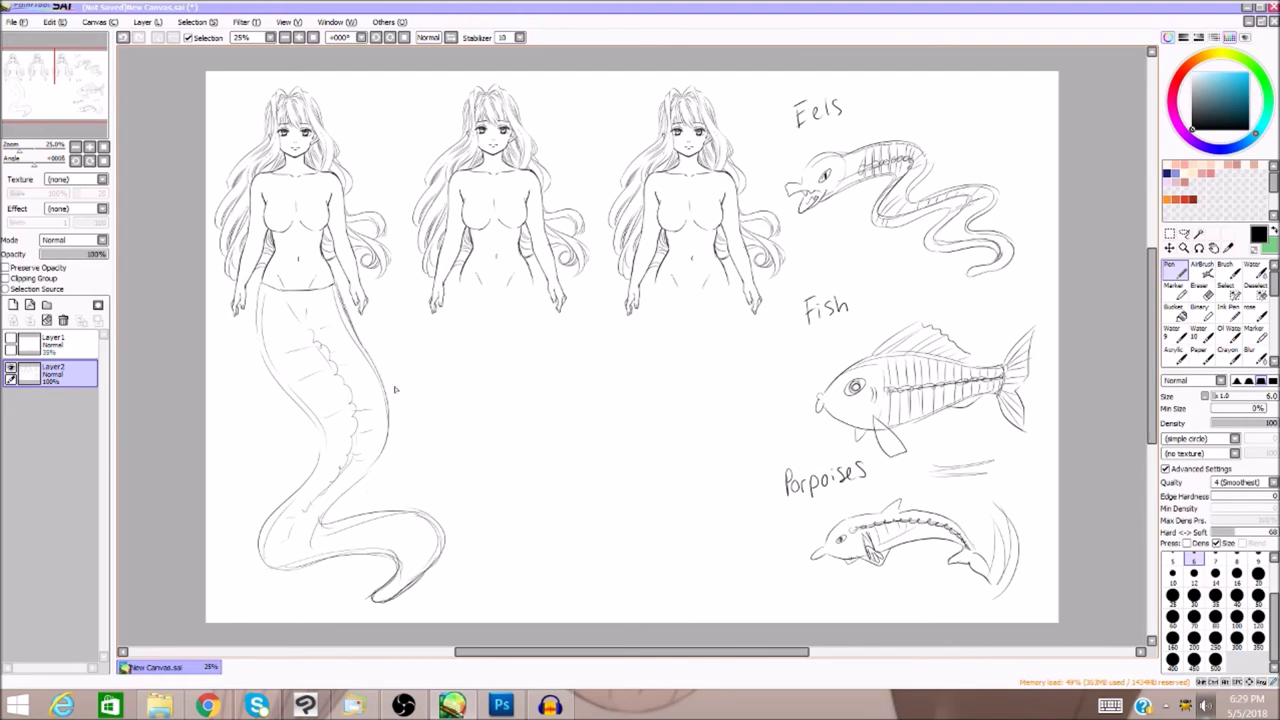
Draw the fin's base line from the waist down through the tail's lower bend and erase stray marks
mouse_move(403, 706)
drag(289, 291, 318, 356)
key(e)
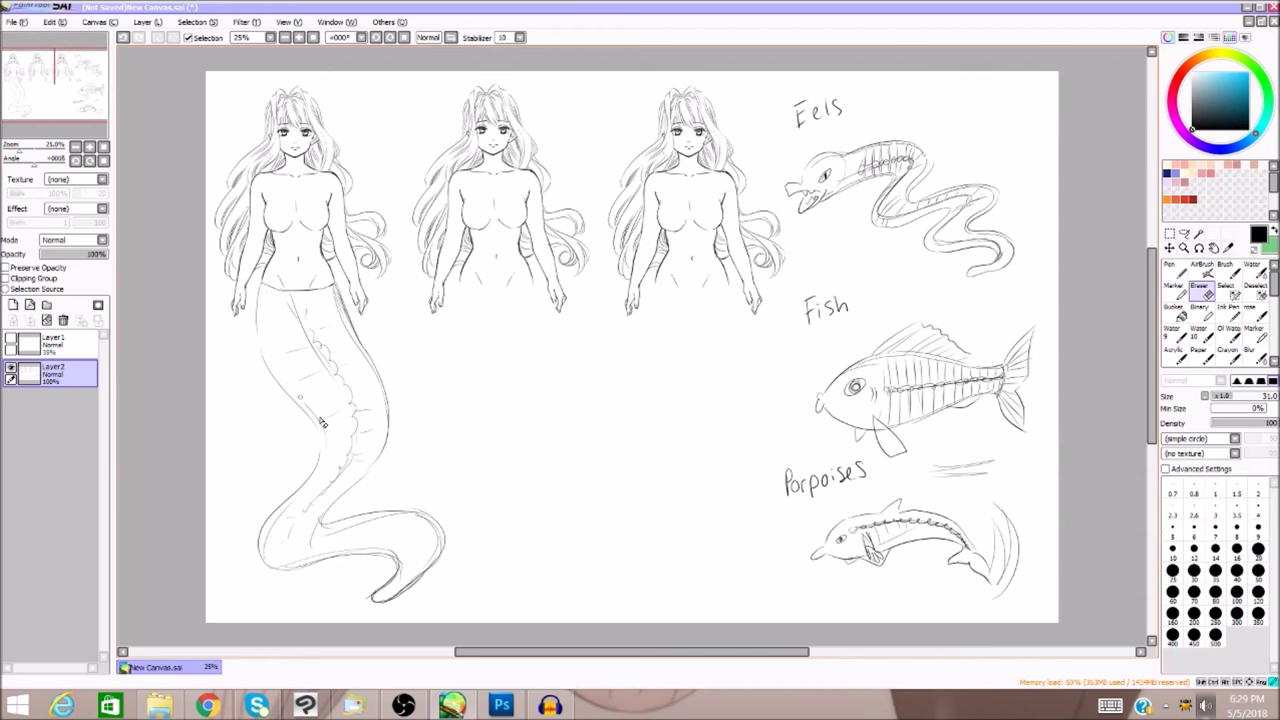
key(n)
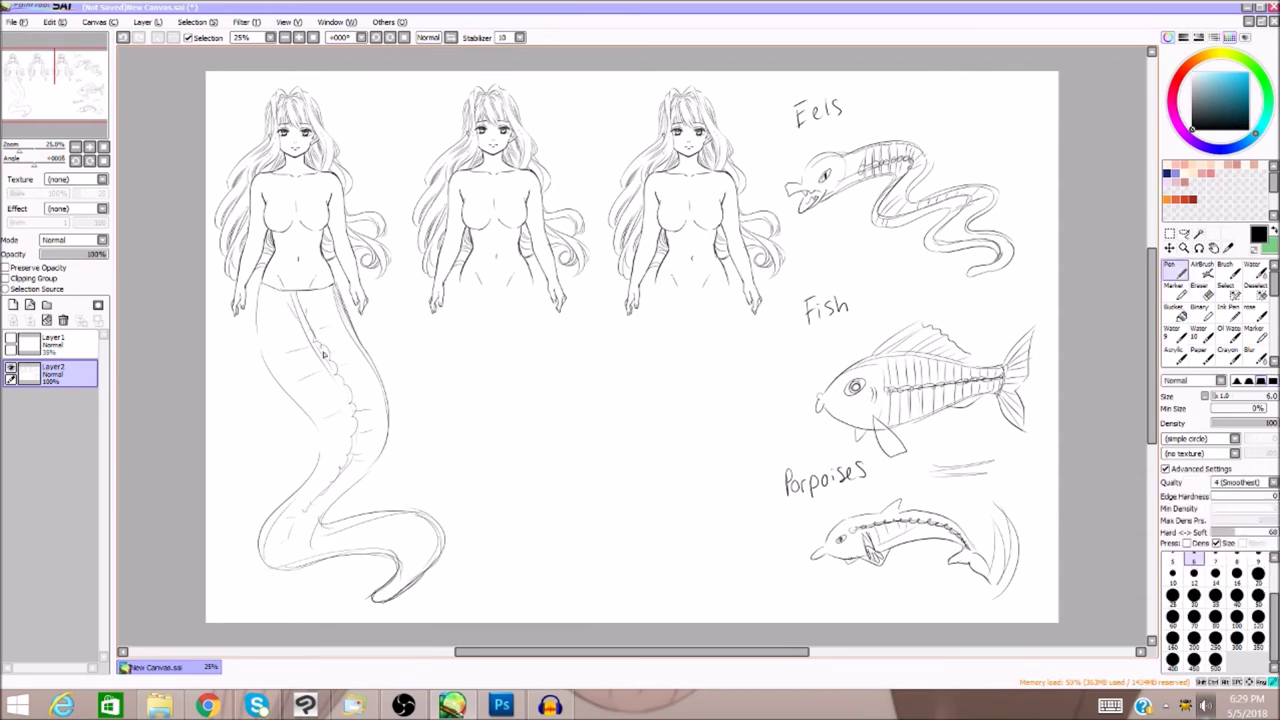
mouse_move(348, 384)
mouse_down()
mouse_move(349, 450)
mouse_move(337, 381)
mouse_move(334, 488)
mouse_move(346, 457)
mouse_move(284, 544)
mouse_move(312, 559)
mouse_up()
key(e)
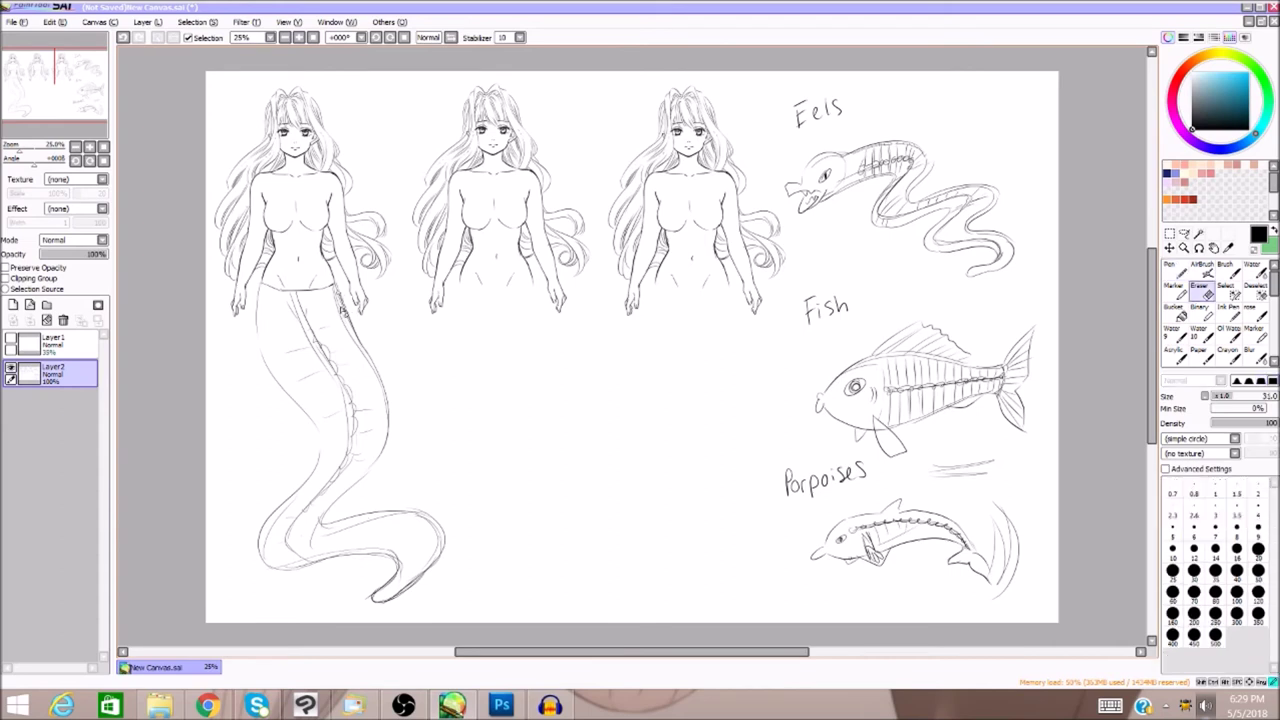
key(n)
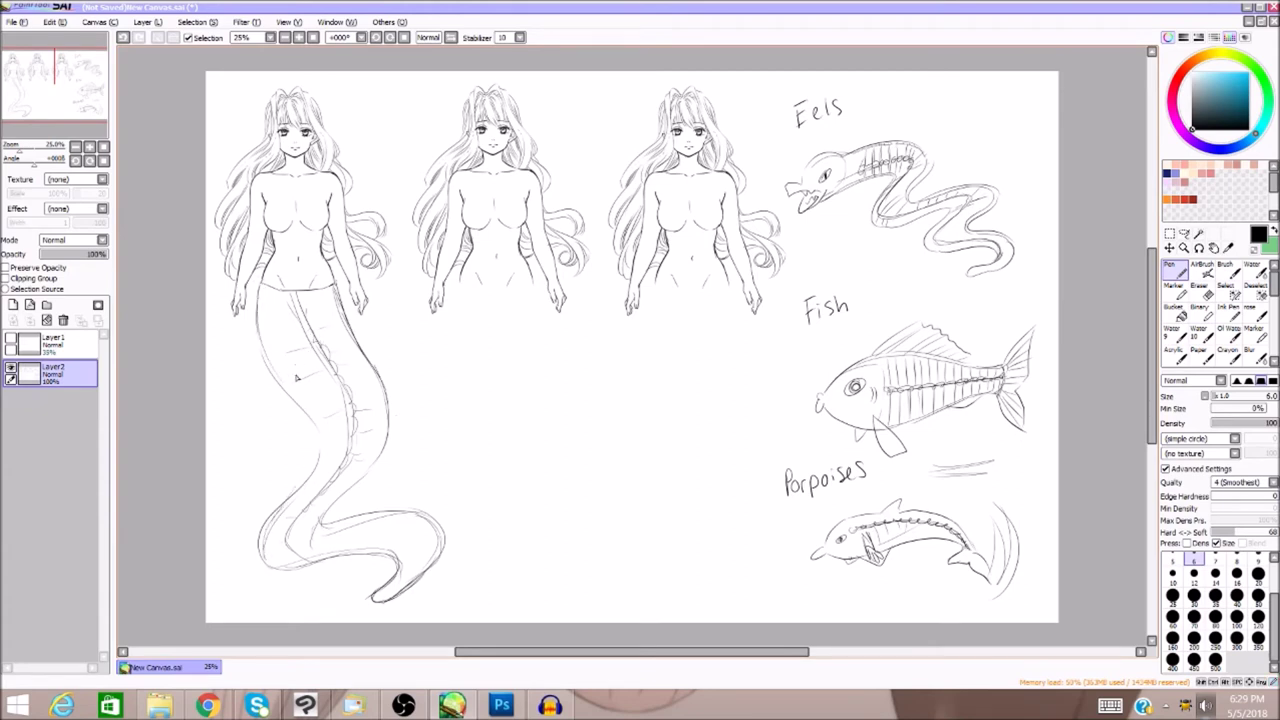
Point an arrow labelled "Fin" at the wavy fin and write "Eel" beneath the first mermaid's tail
drag(248, 435, 321, 363)
mouse_move(229, 456)
mouse_down()
mouse_move(231, 468)
mouse_move(252, 452)
mouse_up()
drag(575, 652, 537, 652)
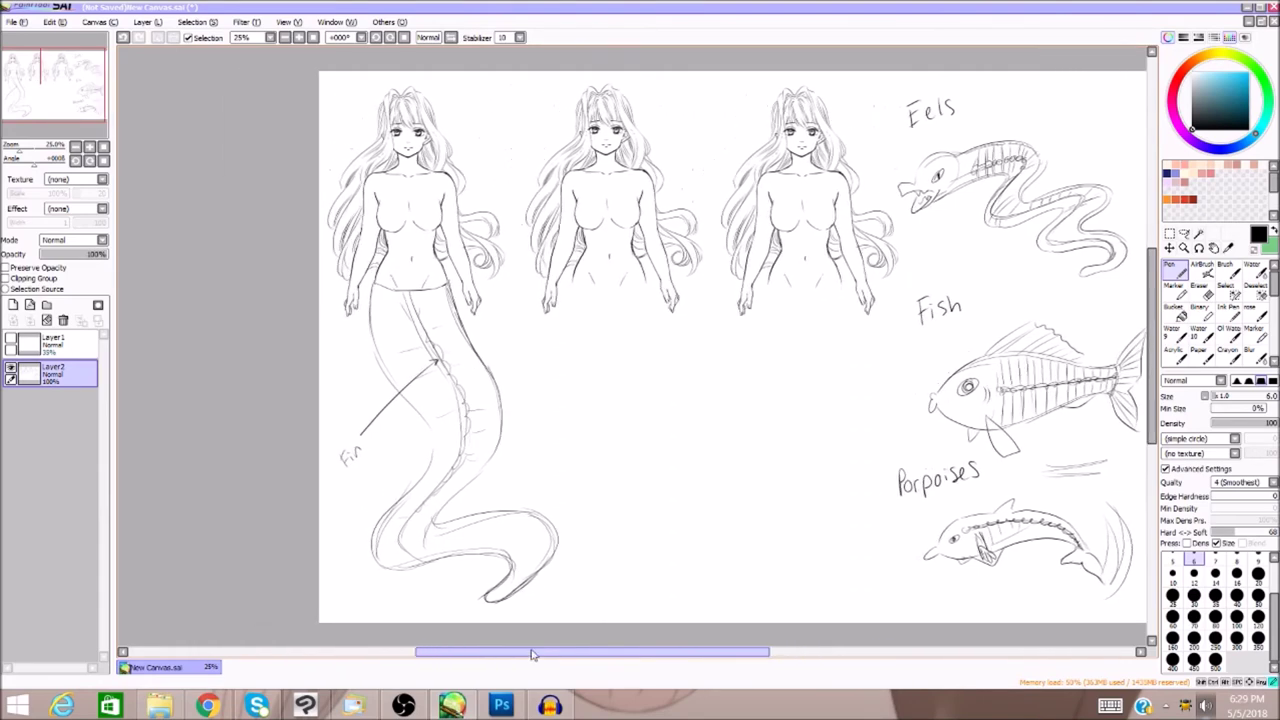
mouse_move(379, 597)
mouse_down()
mouse_move(372, 606)
mouse_move(416, 598)
mouse_up()
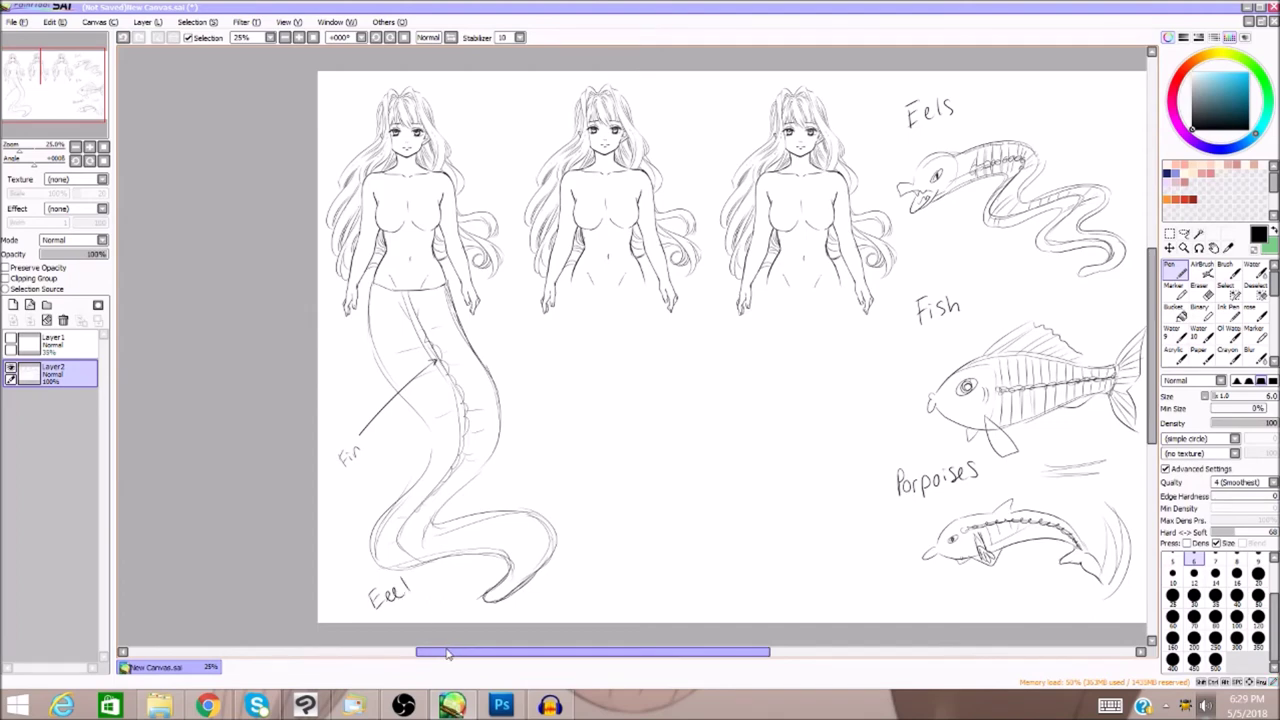
key(e)
mouse_move(402, 598)
mouse_down()
mouse_move(403, 578)
mouse_move(404, 604)
mouse_up()
key(n)
Draw the waistline on the second torso and begin a fish tail with one long curved edge
drag(652, 645, 617, 680)
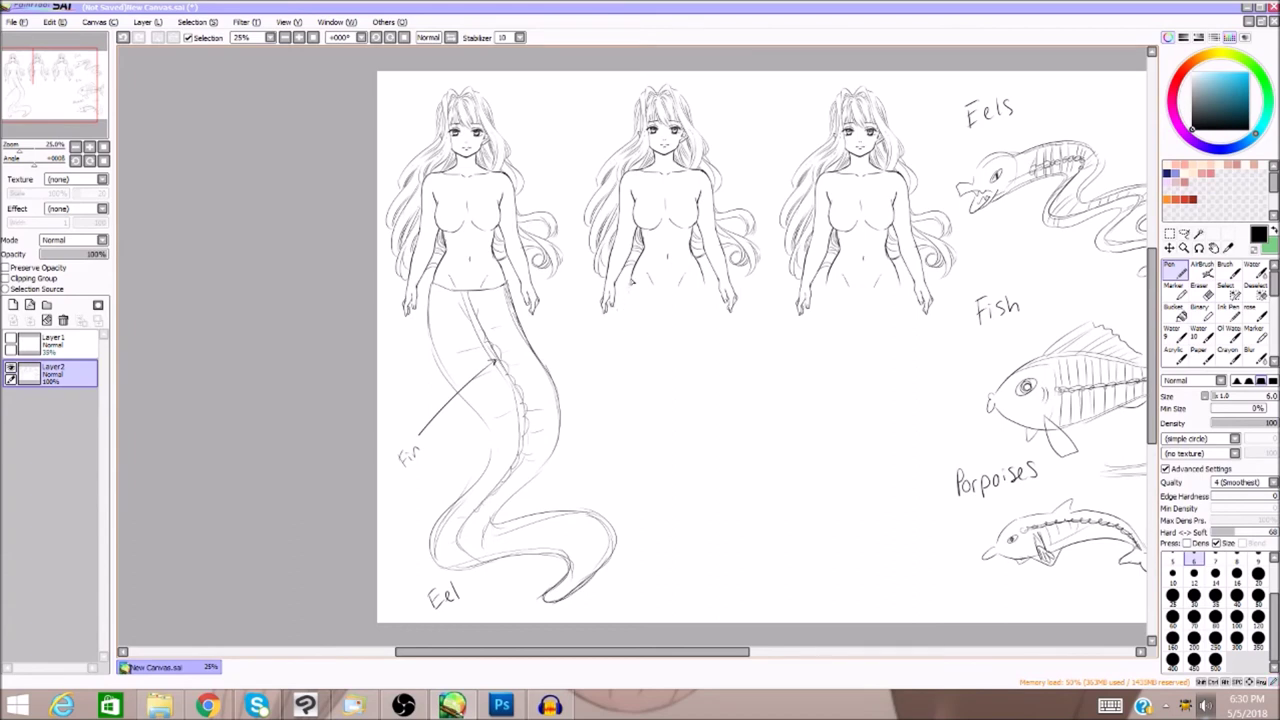
drag(733, 660, 752, 668)
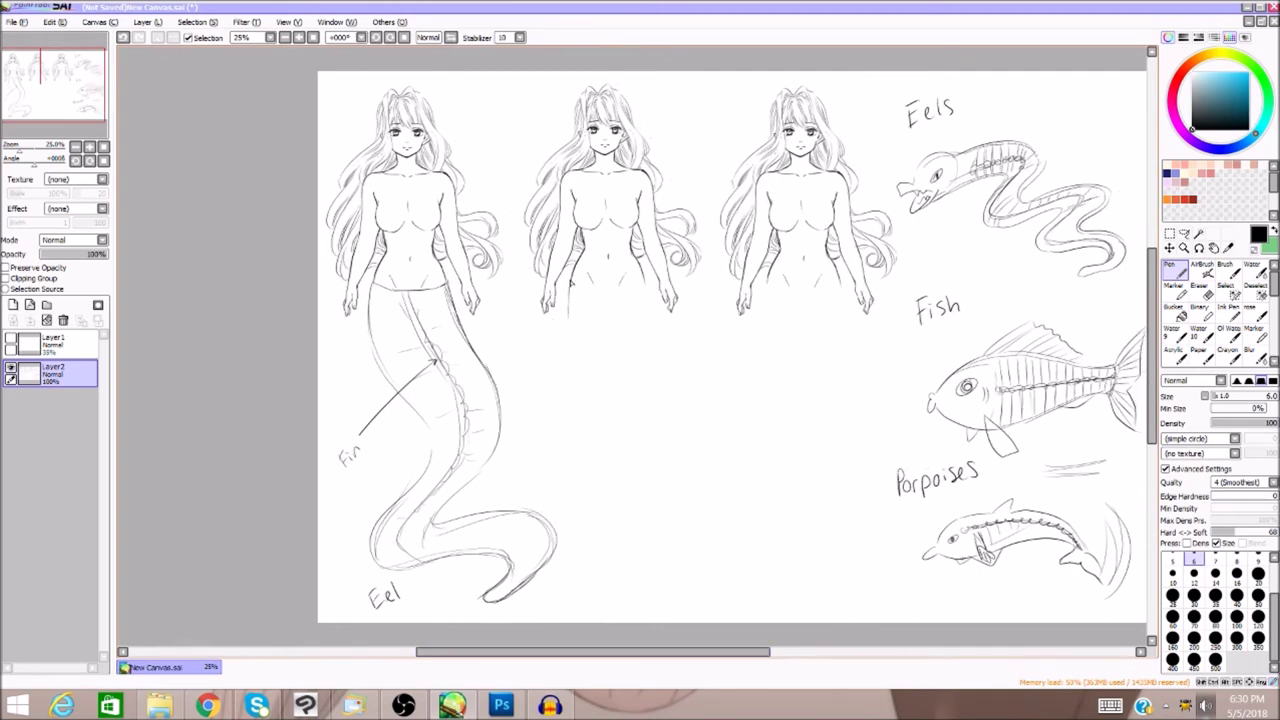
drag(570, 290, 565, 330)
drag(646, 276, 656, 332)
drag(575, 284, 646, 284)
drag(565, 310, 572, 398)
drag(564, 336, 598, 450)
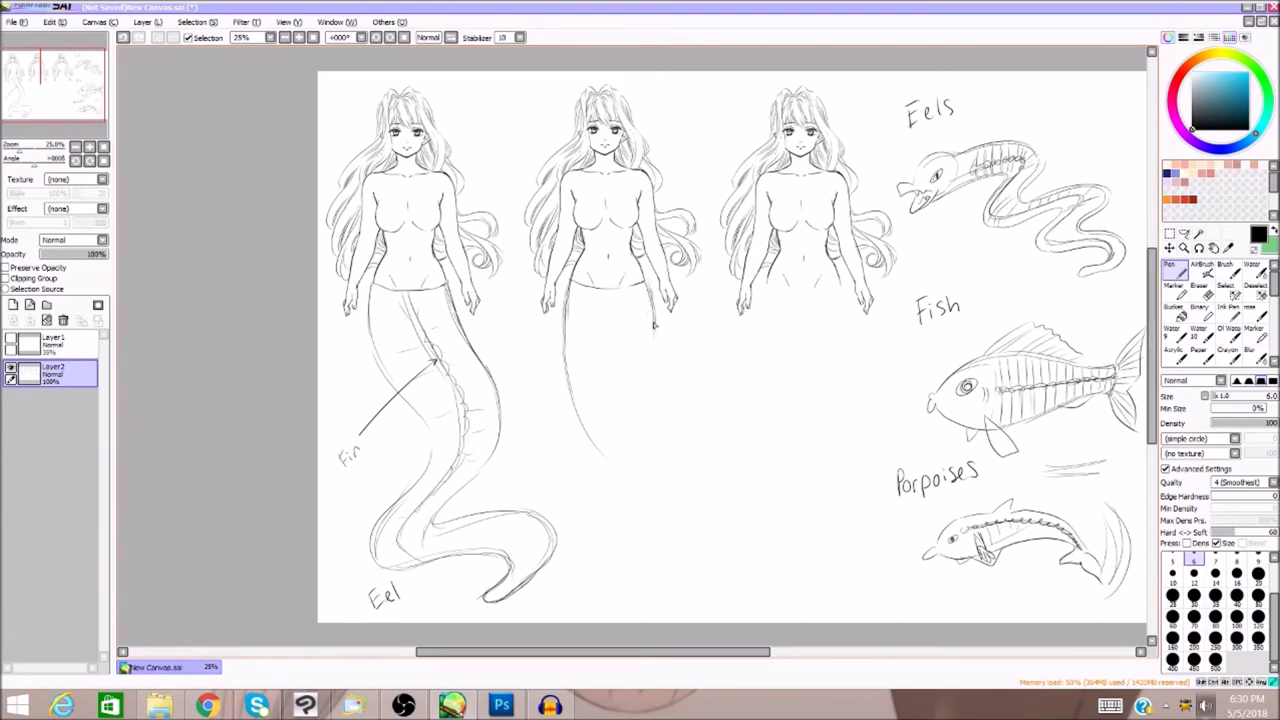
Draw the fish tail's opposite edge and taper both sides to a narrow, sideways-curving end
drag(652, 305, 638, 465)
mouse_move(576, 410)
mouse_down()
mouse_move(630, 495)
mouse_move(665, 520)
mouse_up()
drag(634, 452, 678, 520)
drag(596, 442, 685, 514)
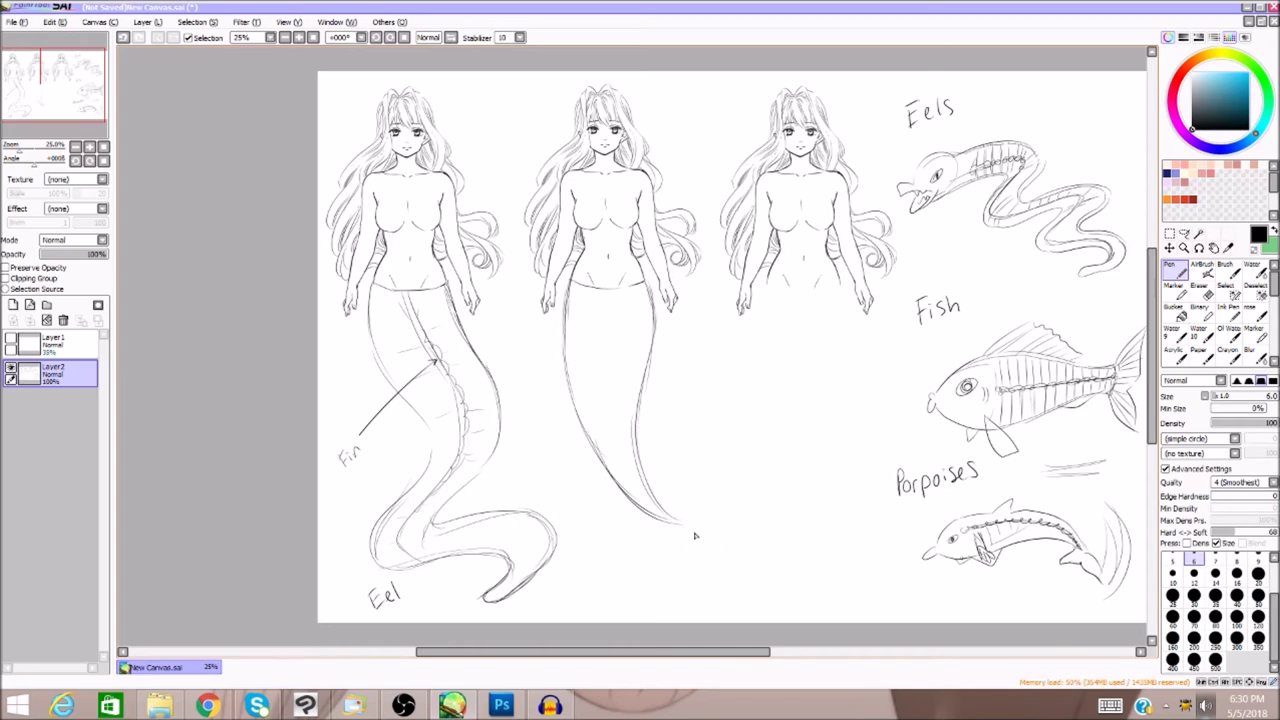
Add a forked tail fin with rays to the second tail and draw crease lines inside its lower half
mouse_move(676, 521)
mouse_down()
mouse_move(721, 480)
mouse_move(706, 539)
mouse_move(665, 558)
mouse_move(689, 595)
mouse_move(701, 535)
mouse_move(672, 564)
mouse_move(689, 558)
mouse_move(712, 490)
mouse_up()
drag(607, 398, 618, 464)
drag(610, 404, 622, 472)
Add small pointed side fins below the second mermaid's hips and sweeping motion arcs beneath her tail fin
drag(654, 300, 645, 382)
drag(563, 304, 563, 366)
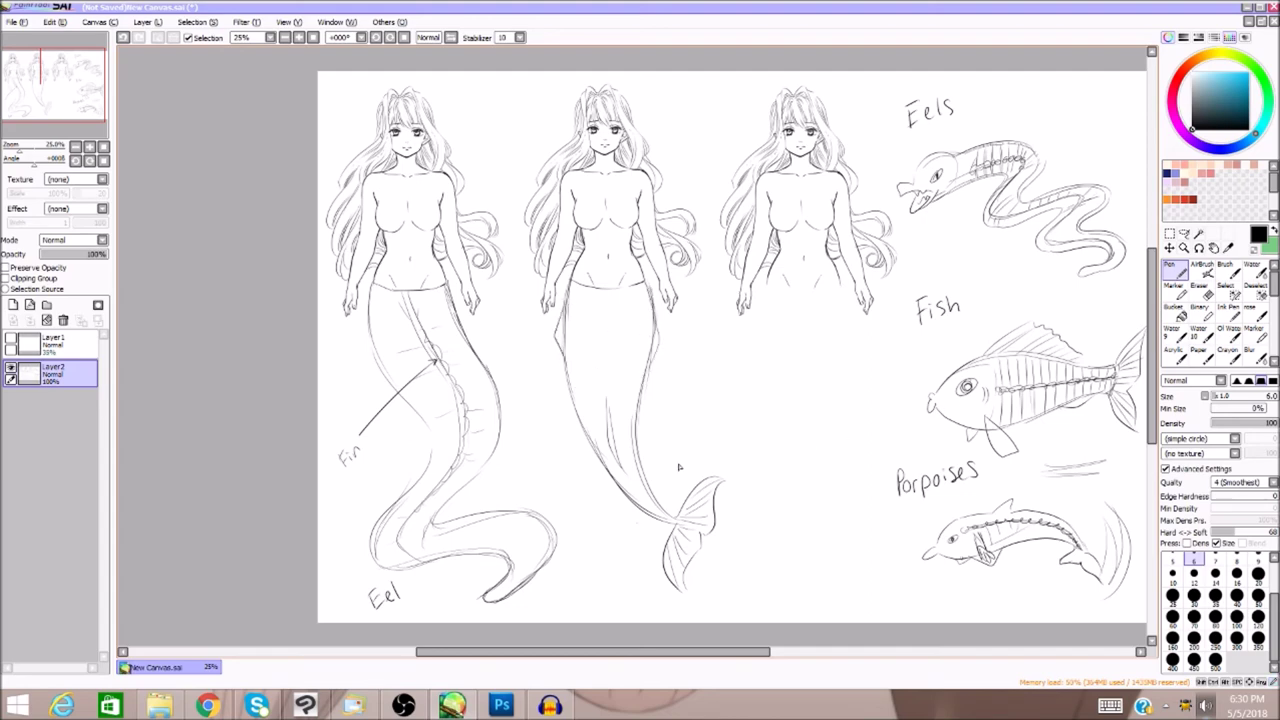
drag(621, 594, 725, 587)
mouse_move(624, 598)
mouse_down()
mouse_move(704, 604)
mouse_move(742, 572)
mouse_up()
Try to draw a wavy fin line with short side strokes down the middle of the second tail
drag(611, 311, 605, 365)
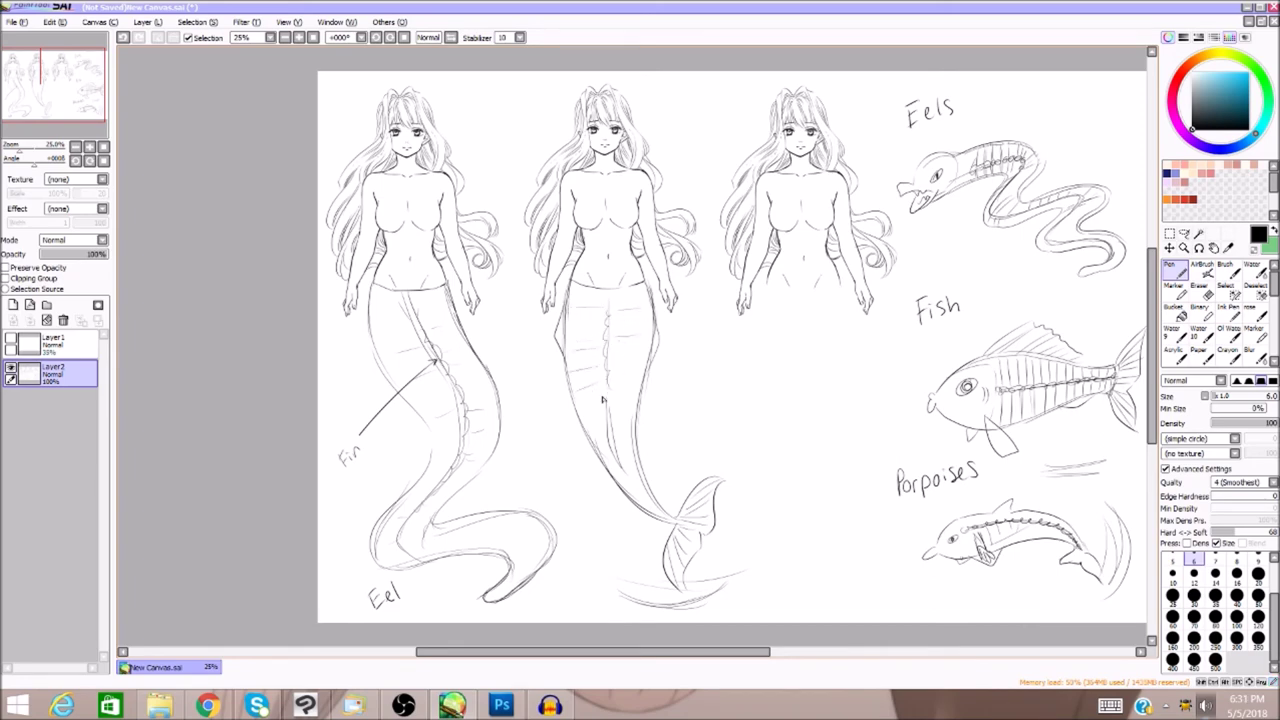
key(e)
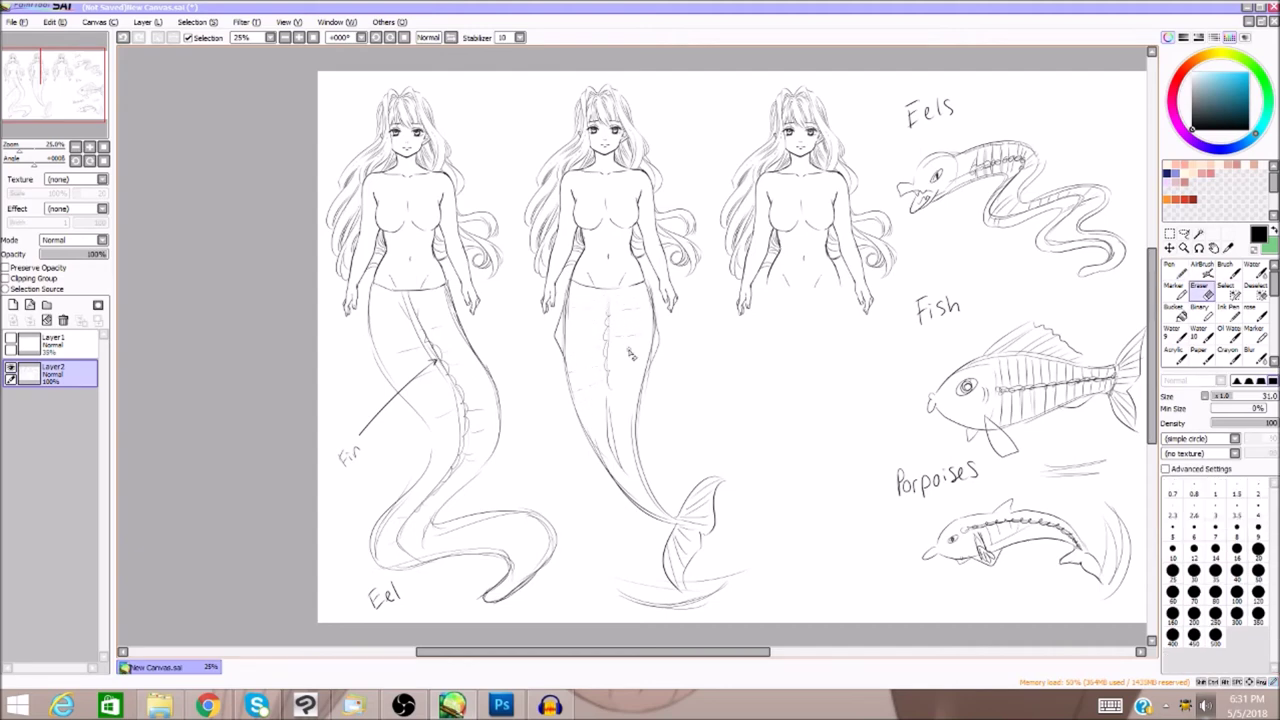
key(n)
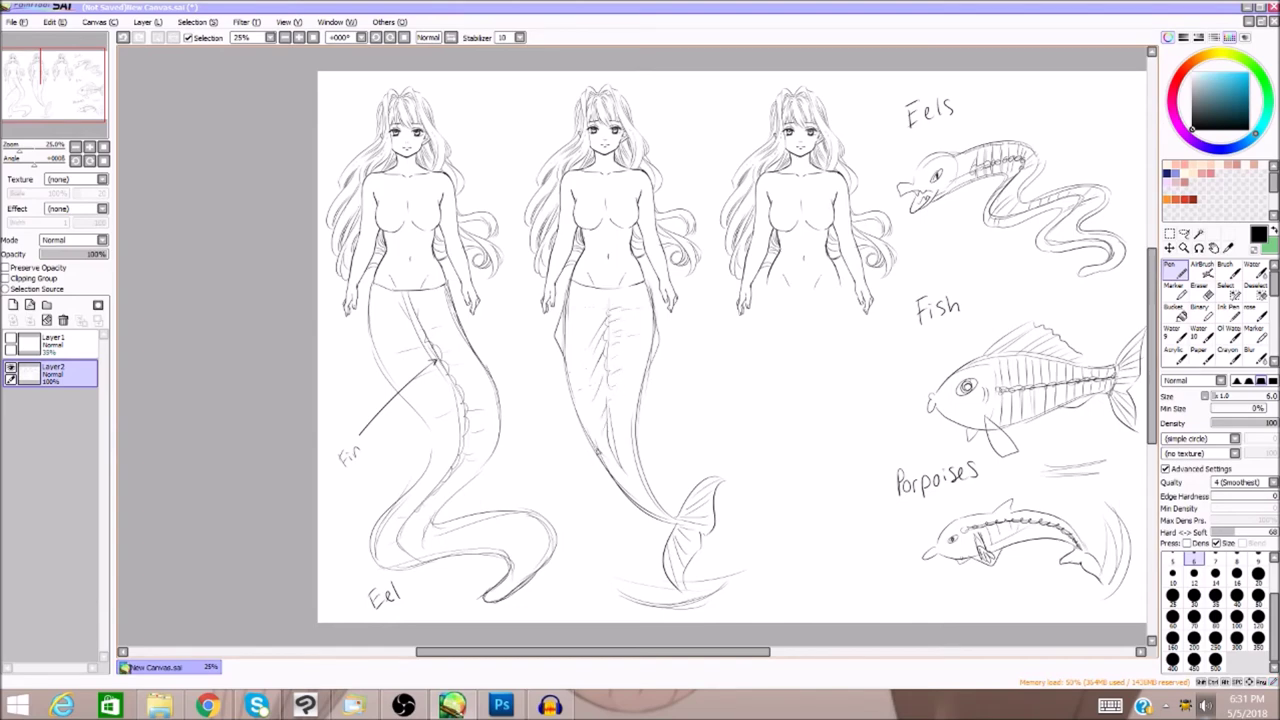
key(e)
key(n)
click(124, 37)
Draw a waistline across the hips of the third torso
drag(773, 652, 795, 647)
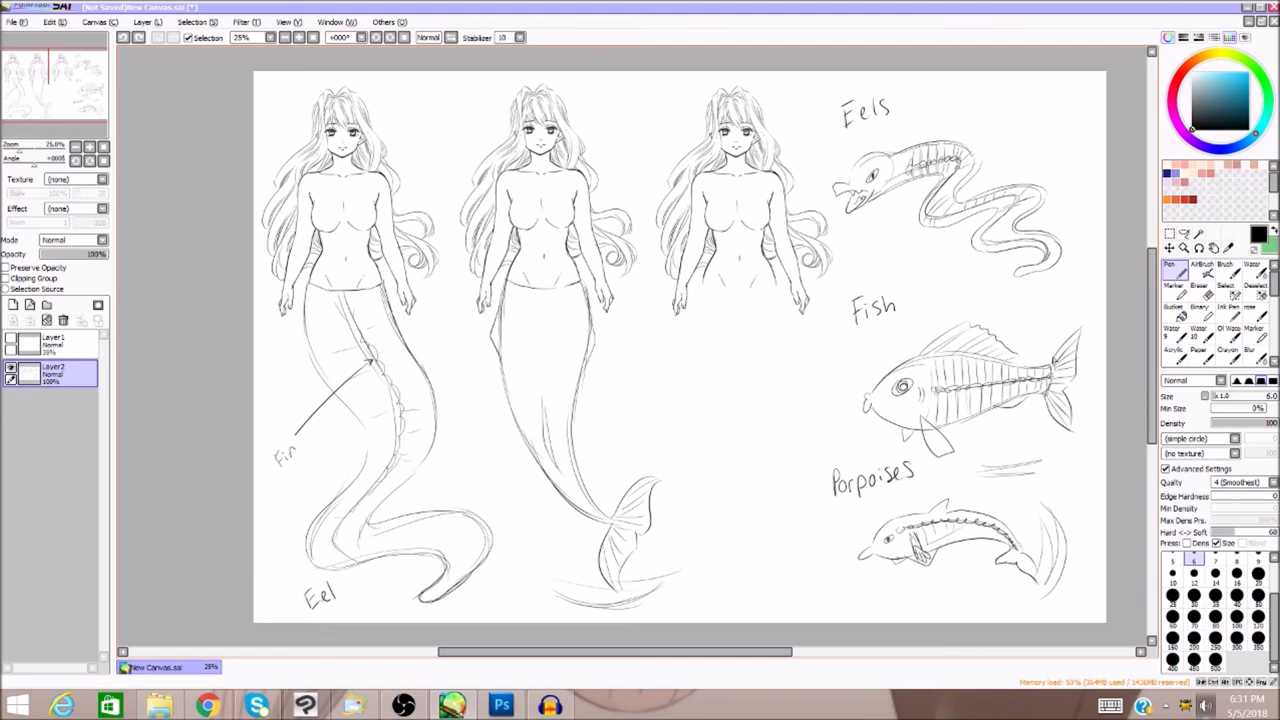
drag(1018, 357, 1022, 369)
mouse_move(785, 652)
mouse_down()
mouse_move(776, 660)
mouse_move(827, 667)
mouse_move(790, 662)
mouse_move(801, 650)
mouse_up()
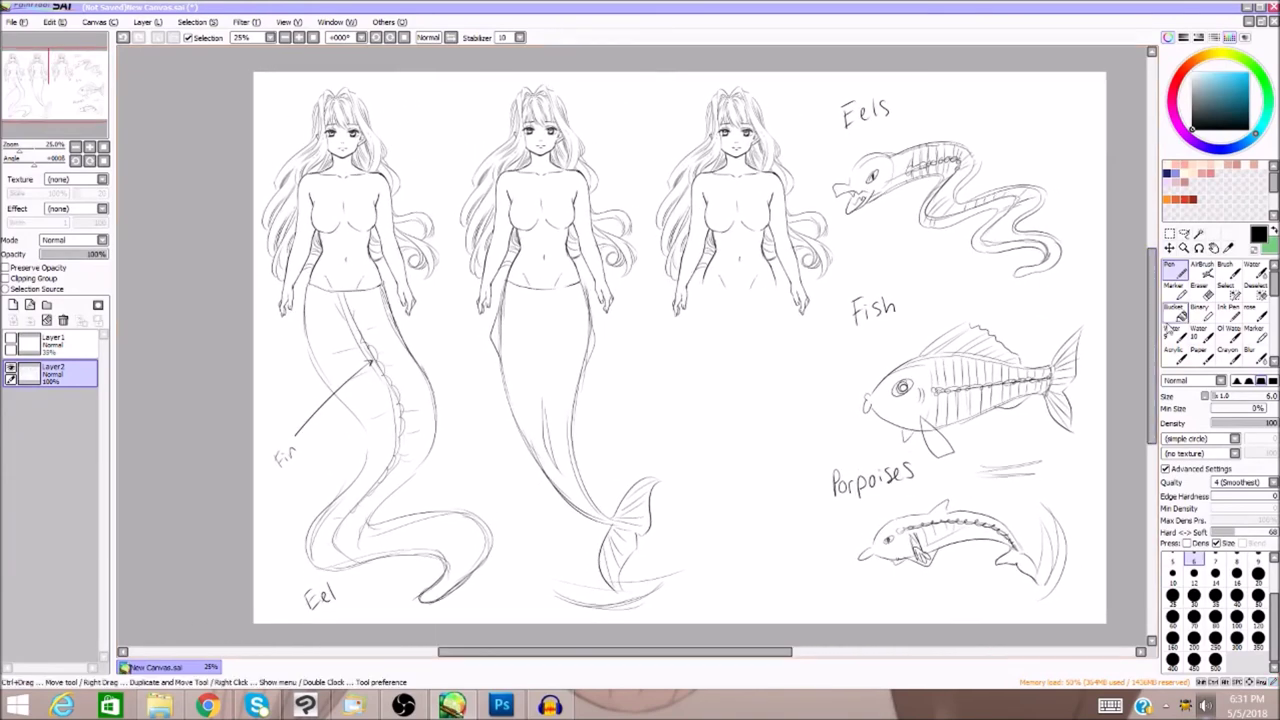
drag(750, 660, 803, 657)
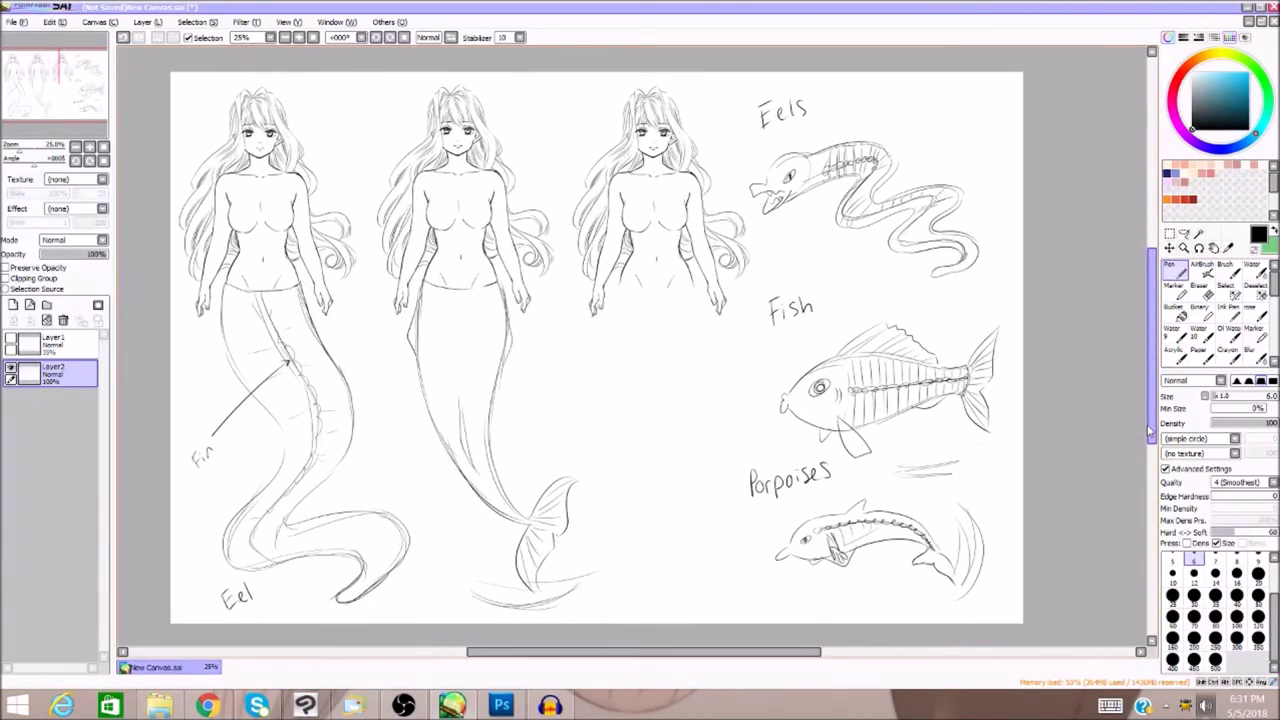
drag(783, 661, 760, 661)
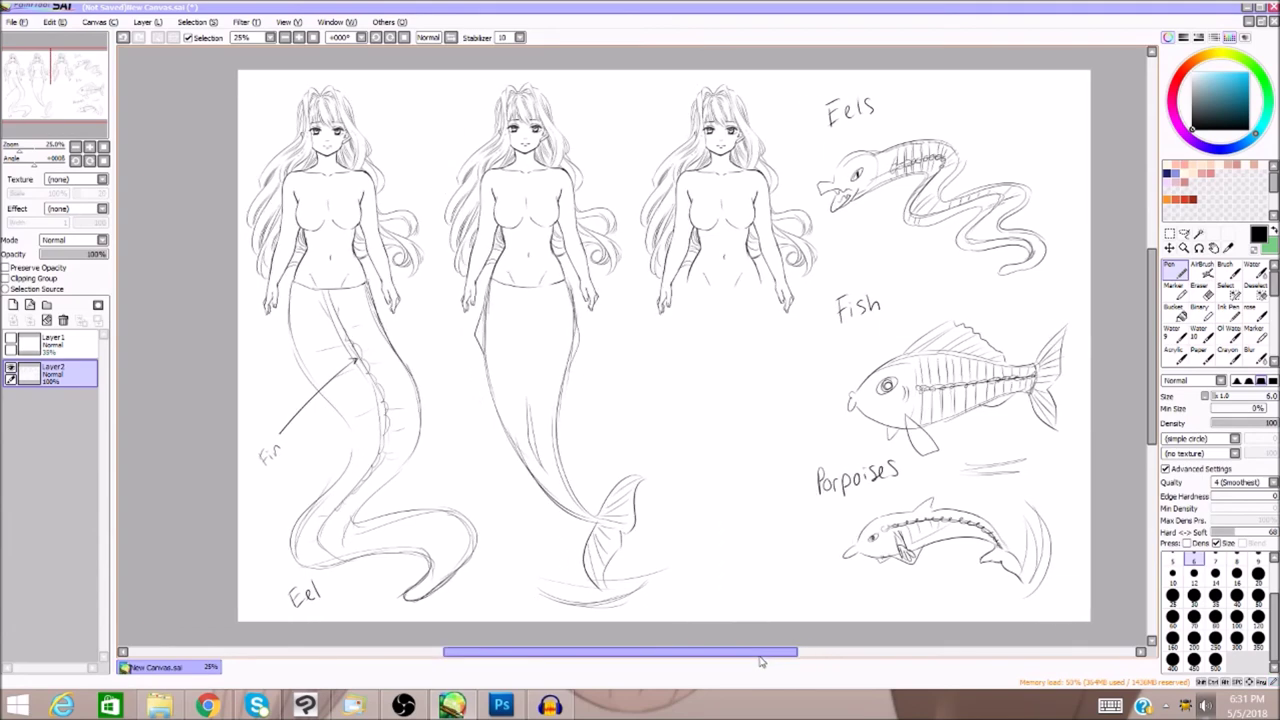
drag(687, 284, 760, 285)
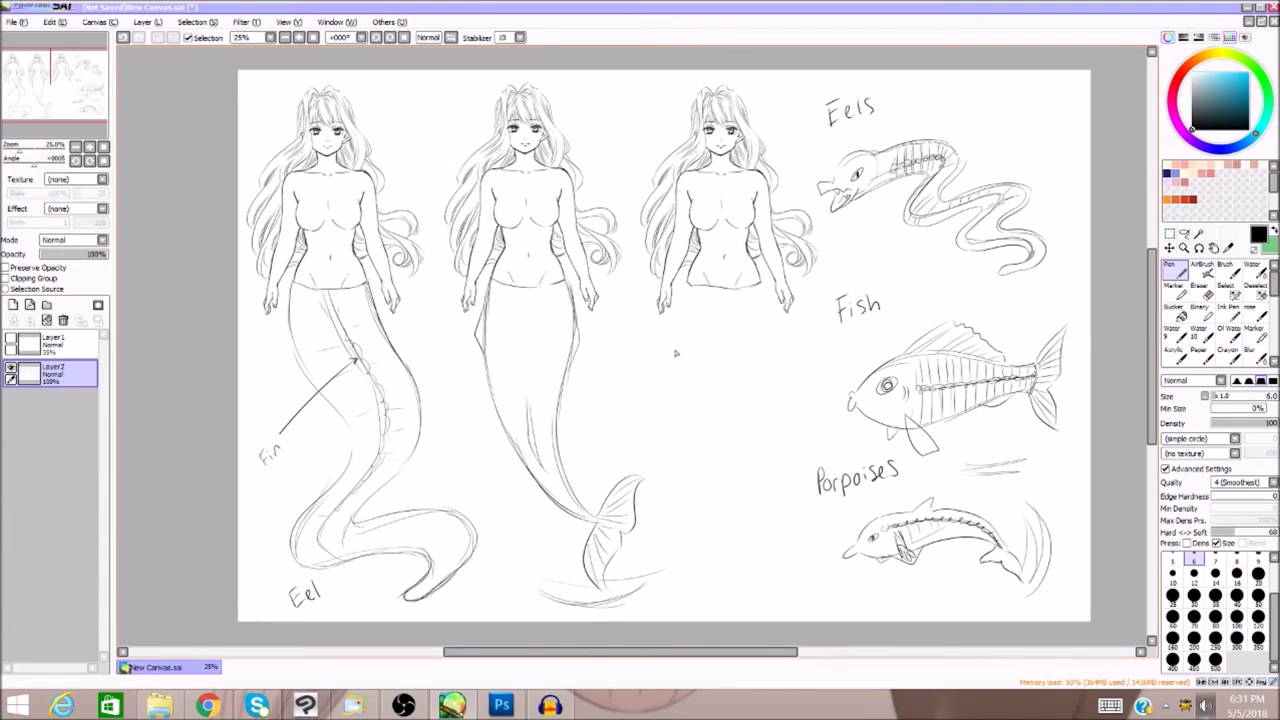
drag(1151, 285, 1151, 298)
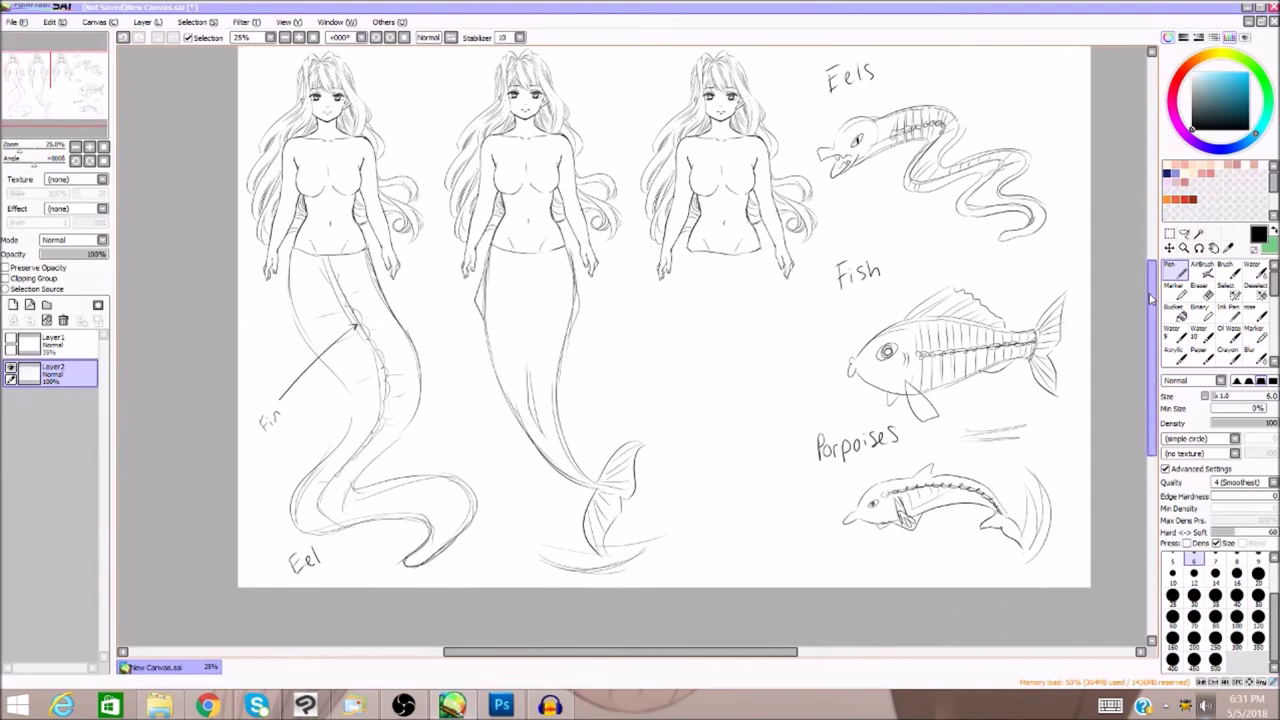
drag(1153, 314, 1154, 314)
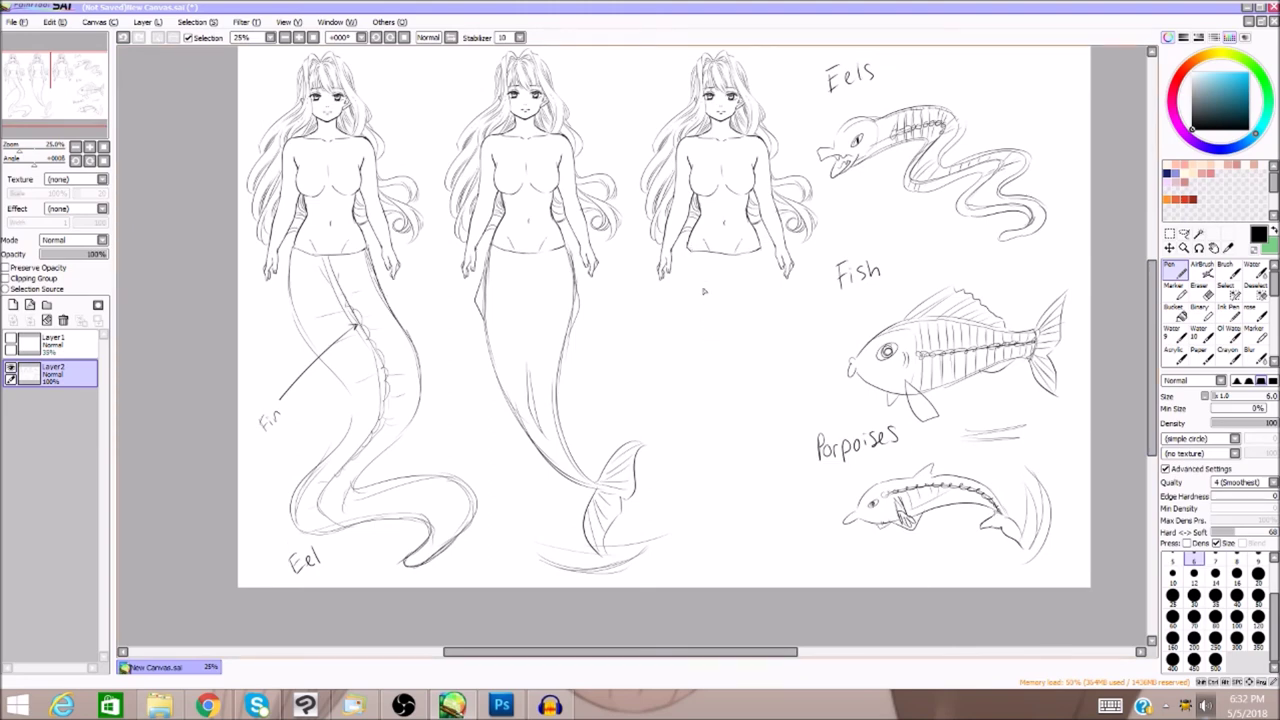
Draw the long tapering side contours of the third torso's tail, narrowing from the hips down to a slim tail base
drag(686, 248, 680, 328)
drag(677, 277, 680, 343)
drag(682, 254, 689, 391)
drag(678, 304, 699, 417)
drag(766, 257, 765, 361)
drag(766, 286, 760, 406)
drag(767, 330, 741, 494)
drag(684, 356, 719, 470)
drag(694, 412, 724, 500)
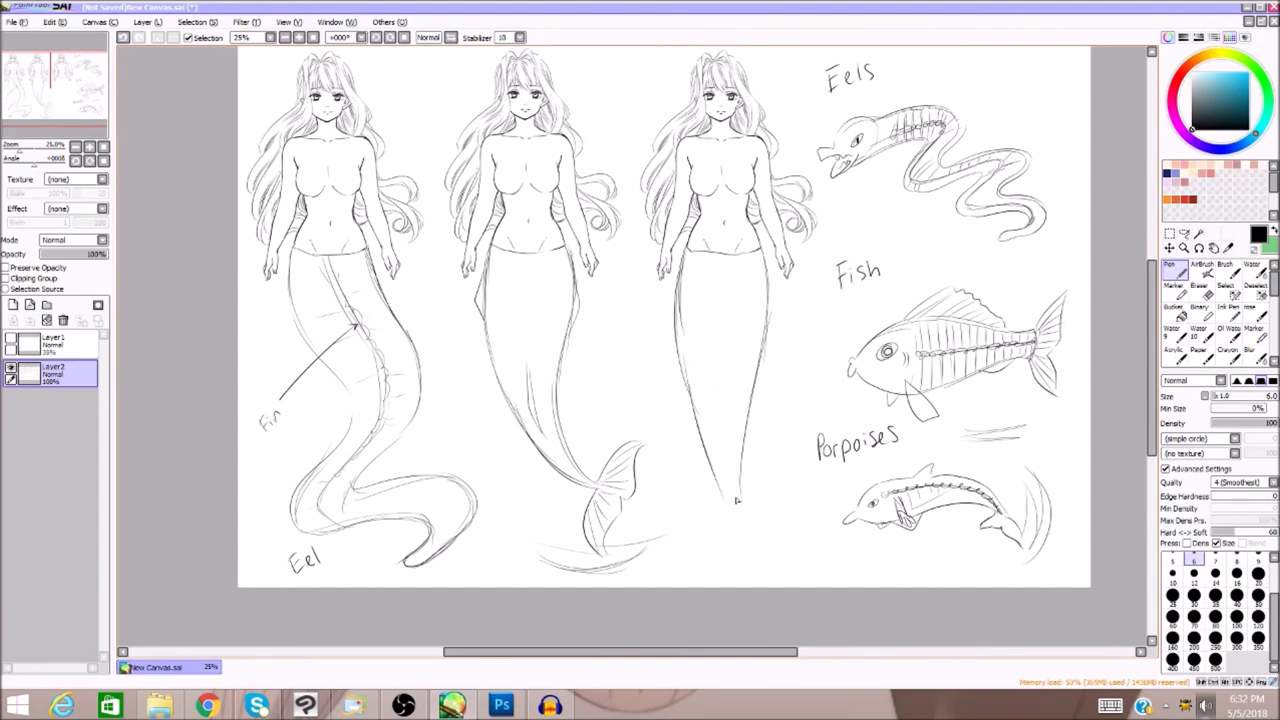
Add wide horizontal porpoise flukes at the end of the third tail and sweeping motion arcs above one fluke
mouse_move(699, 397)
mouse_down()
mouse_move(726, 519)
mouse_move(679, 556)
mouse_up()
mouse_move(747, 511)
mouse_down()
mouse_move(801, 524)
mouse_move(788, 519)
mouse_move(824, 550)
mouse_up()
mouse_move(680, 555)
mouse_down()
mouse_move(708, 566)
mouse_move(750, 549)
mouse_move(804, 561)
mouse_move(826, 549)
mouse_up()
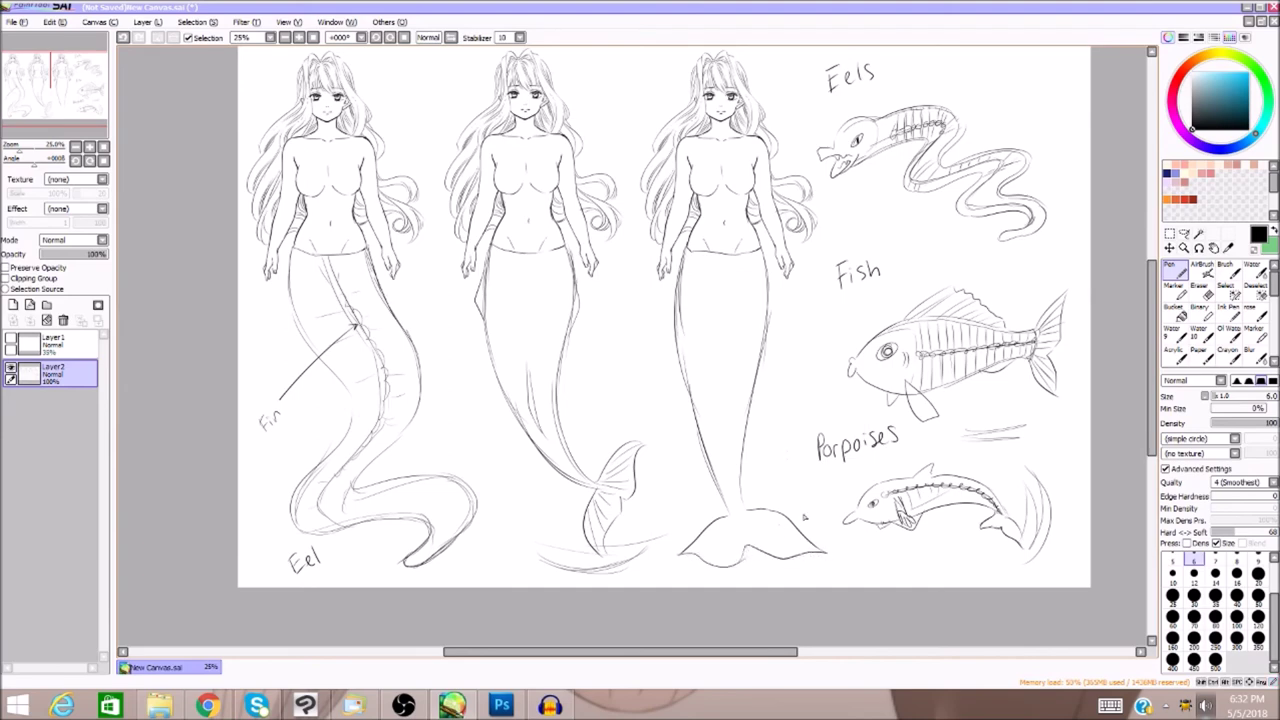
mouse_move(784, 414)
mouse_down()
mouse_move(776, 517)
mouse_move(754, 544)
mouse_up()
drag(791, 472, 766, 552)
drag(808, 476, 790, 547)
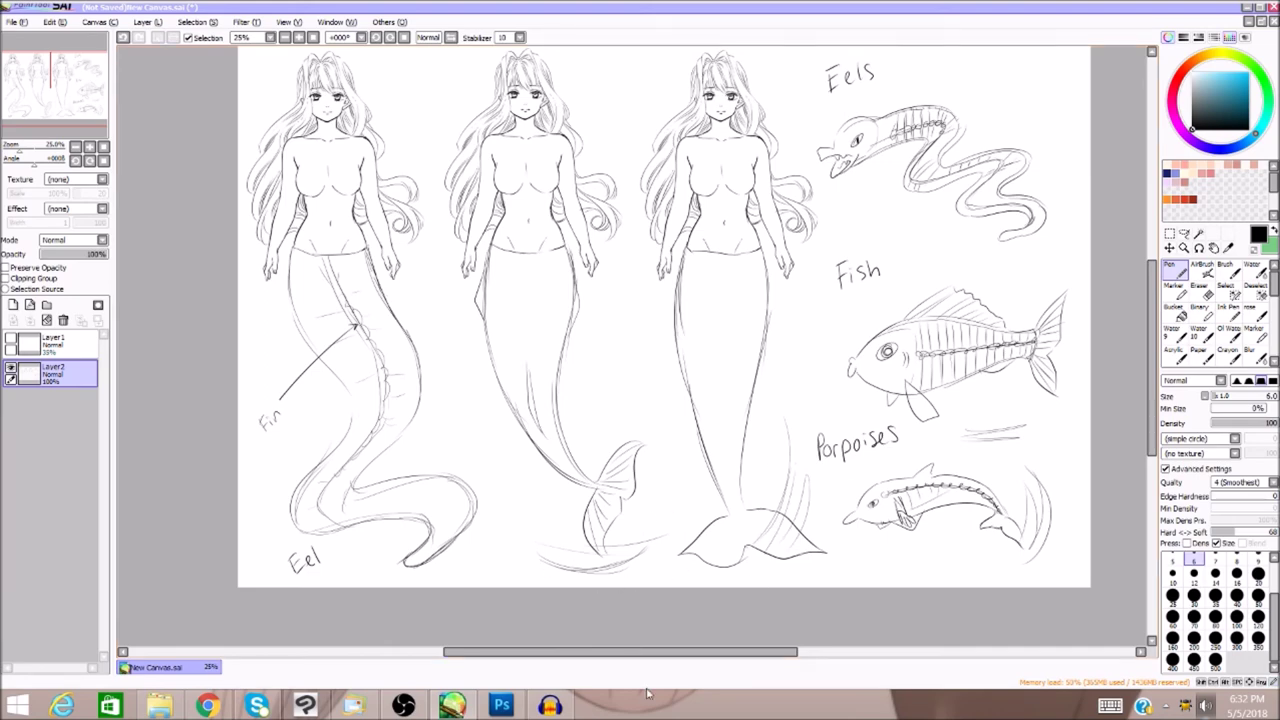
Try to draw a wavy fin line down the middle of the third tail
mouse_move(725, 264)
mouse_down()
mouse_move(719, 456)
mouse_move(724, 280)
mouse_move(724, 460)
mouse_up()
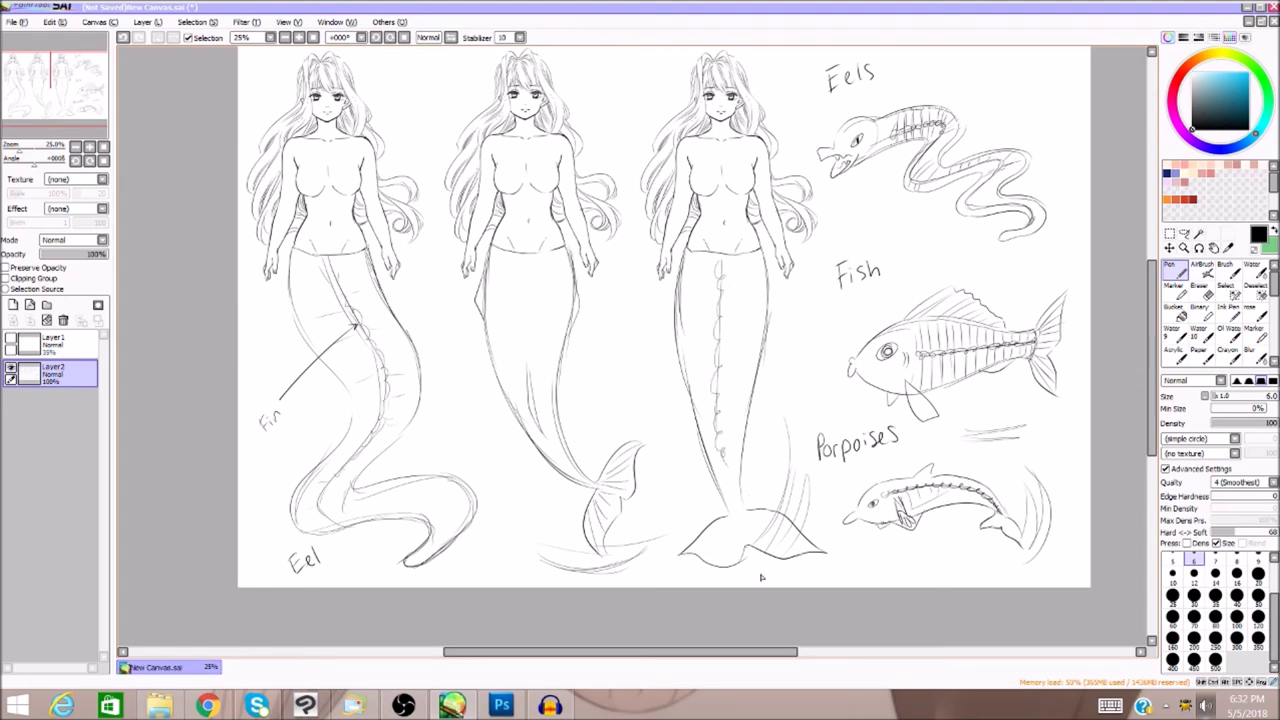
click(125, 38)
click(125, 38)
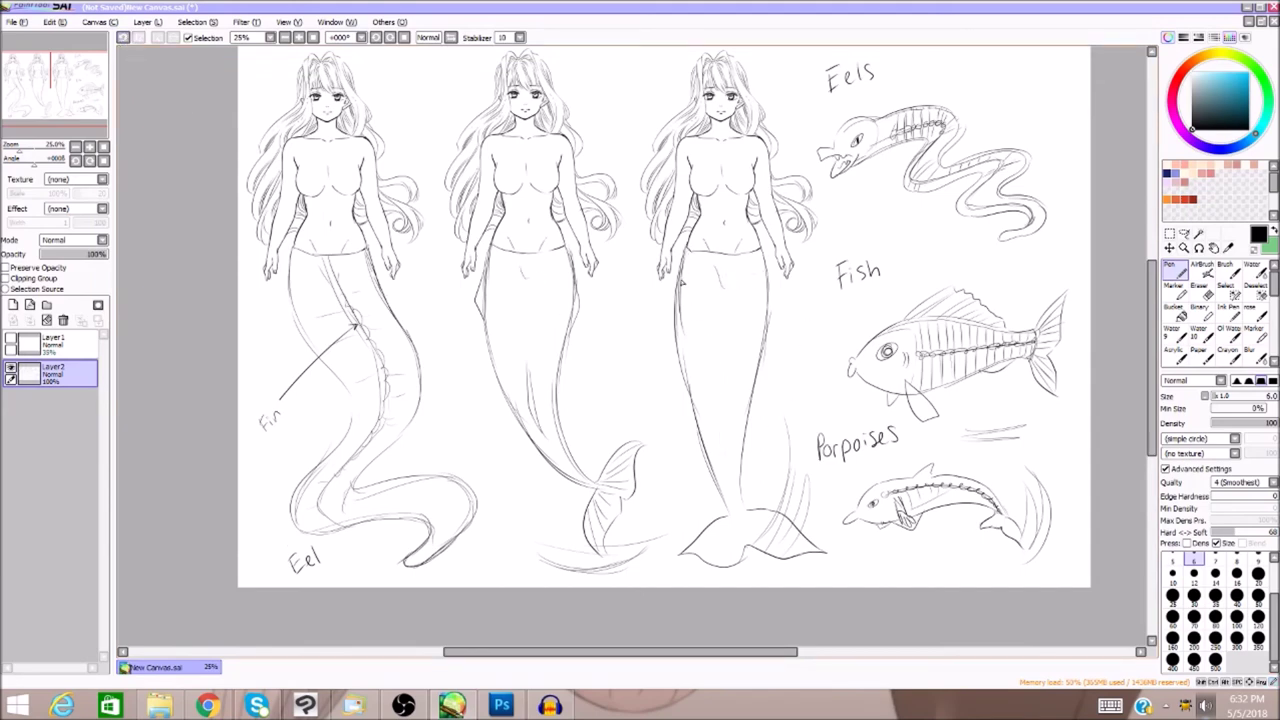
Erase the doubled lower contour on one side of the third tail and redraw it as a single clean line to the flukes
key(e)
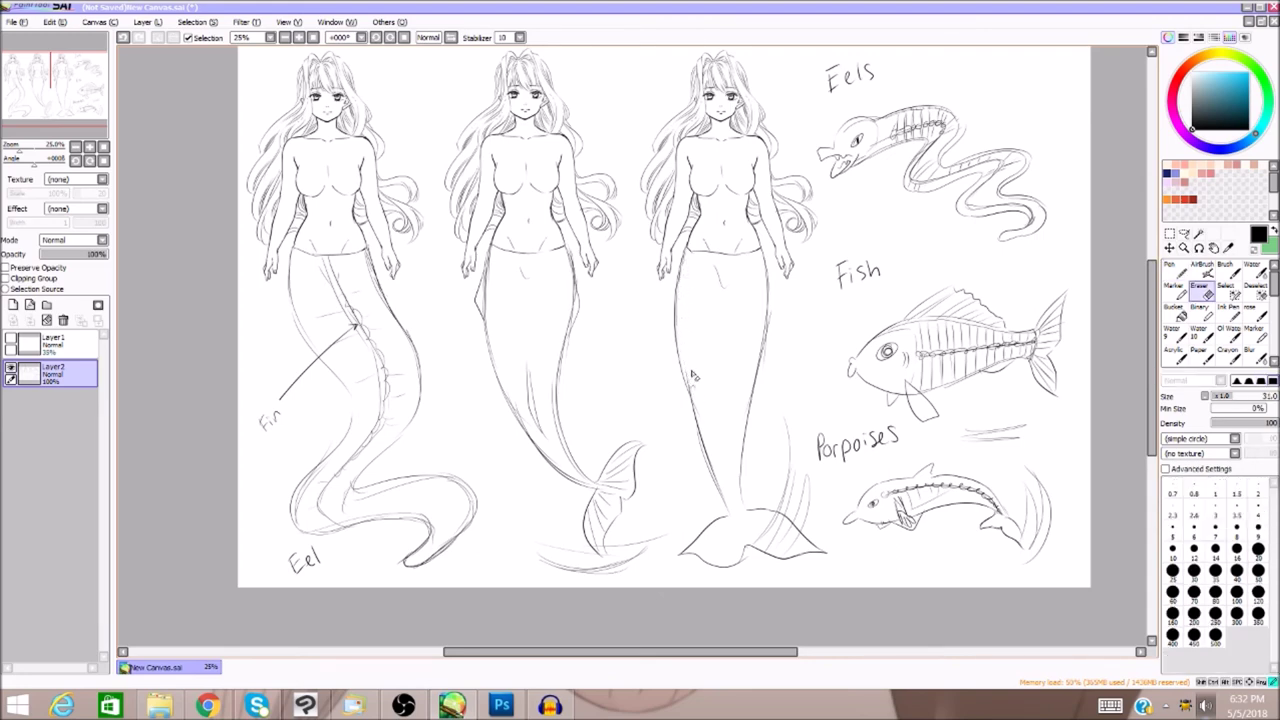
key(n)
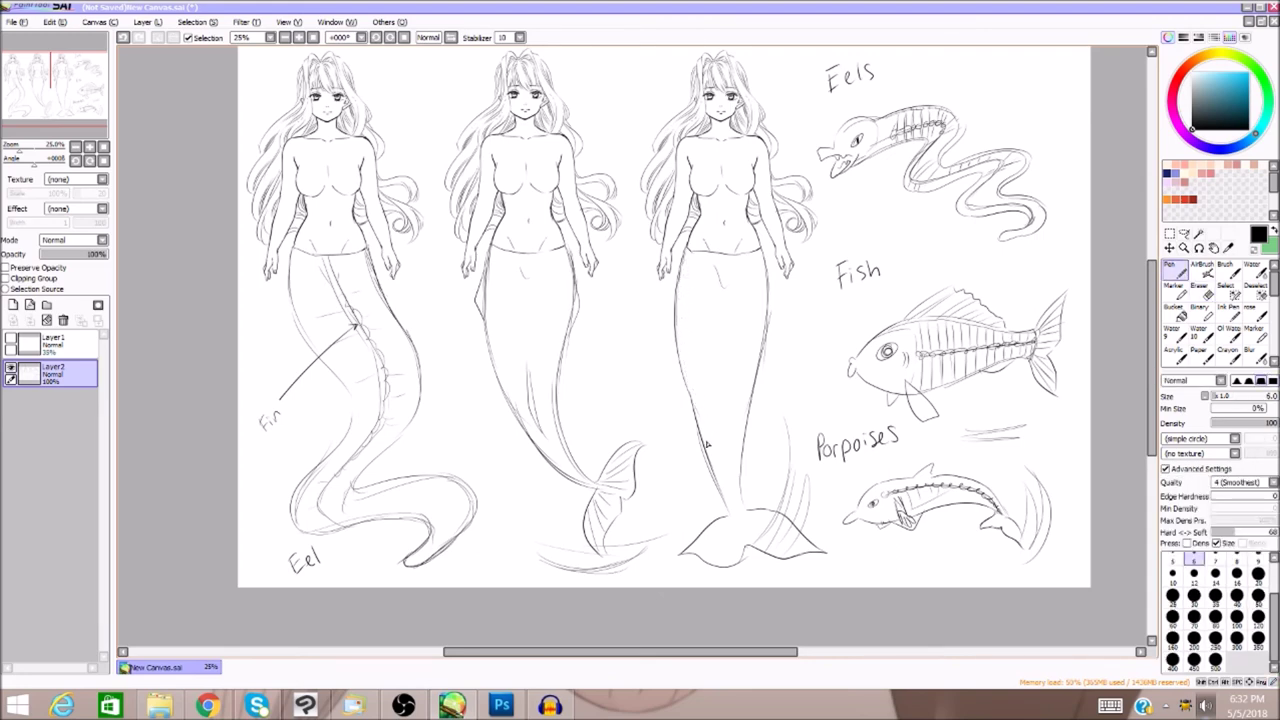
key(e)
drag(689, 393, 696, 407)
mouse_move(725, 501)
mouse_down()
mouse_move(702, 440)
mouse_move(734, 517)
mouse_up()
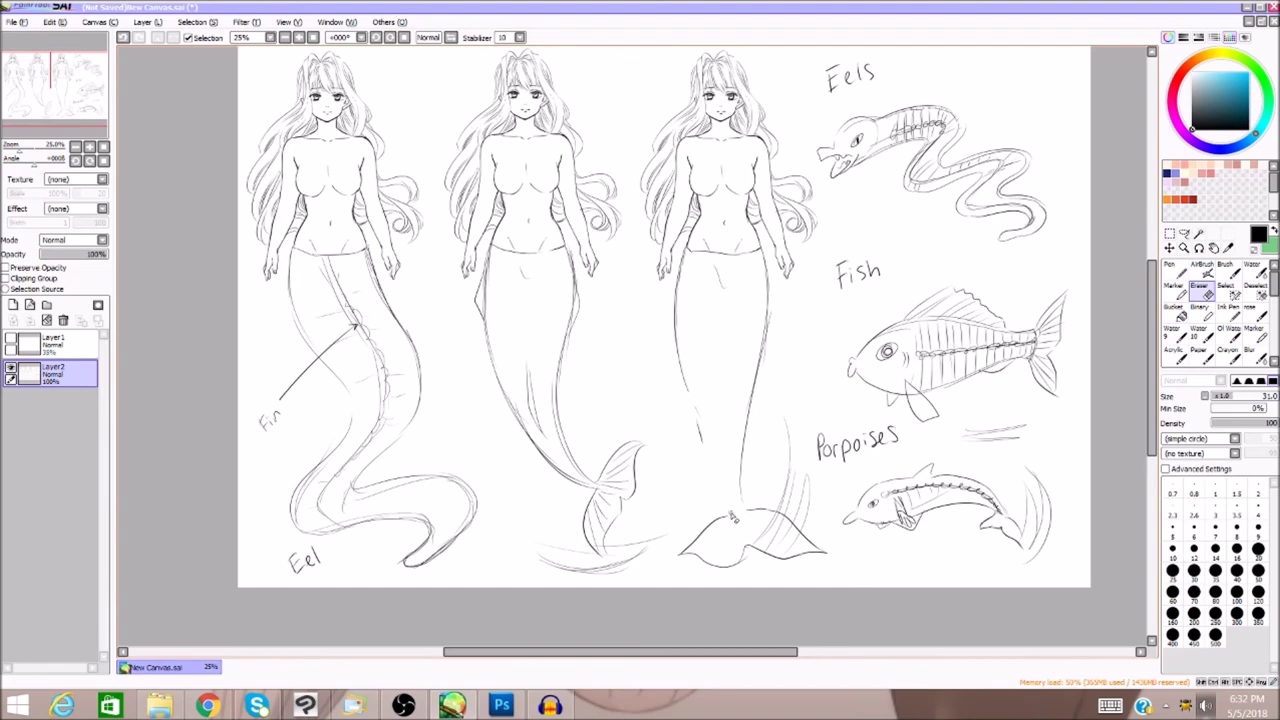
key(n)
mouse_move(692, 392)
mouse_down()
mouse_move(702, 458)
mouse_move(733, 519)
mouse_up()
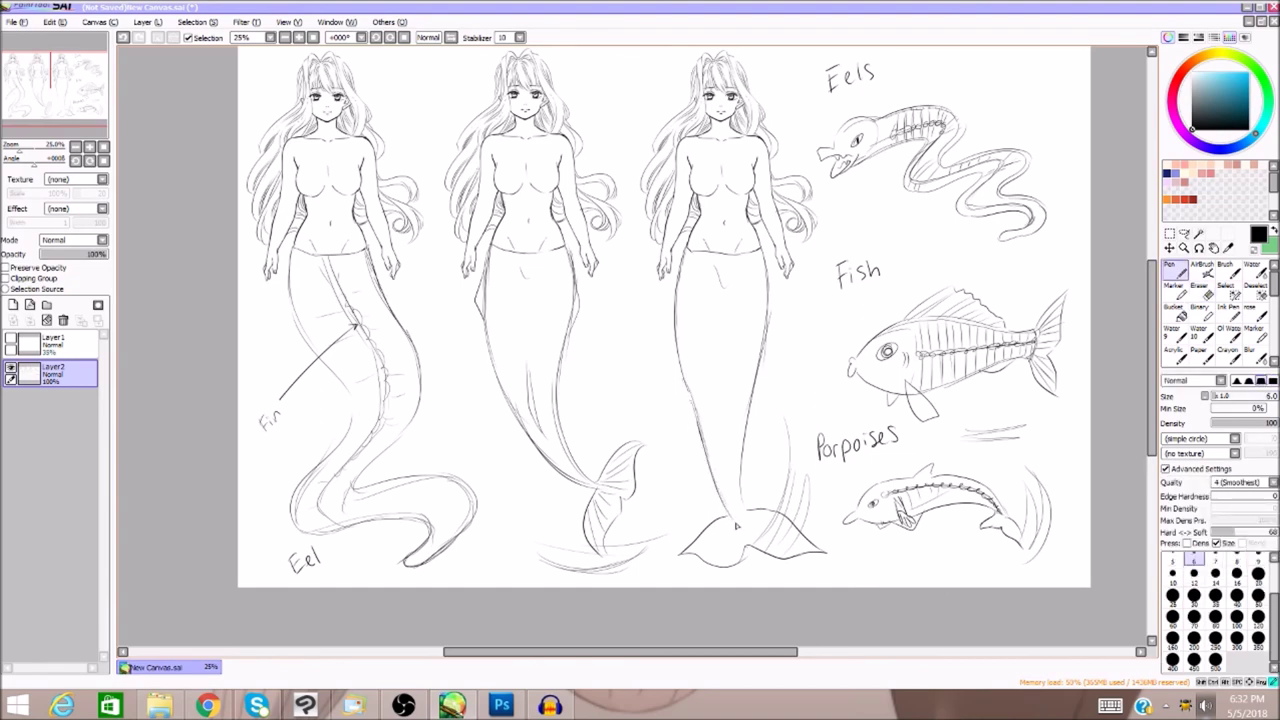
Try to sketch a small mermaid with a coiled tail and a little tail fin between the second and third figures
scroll(745, 545, down, 1)
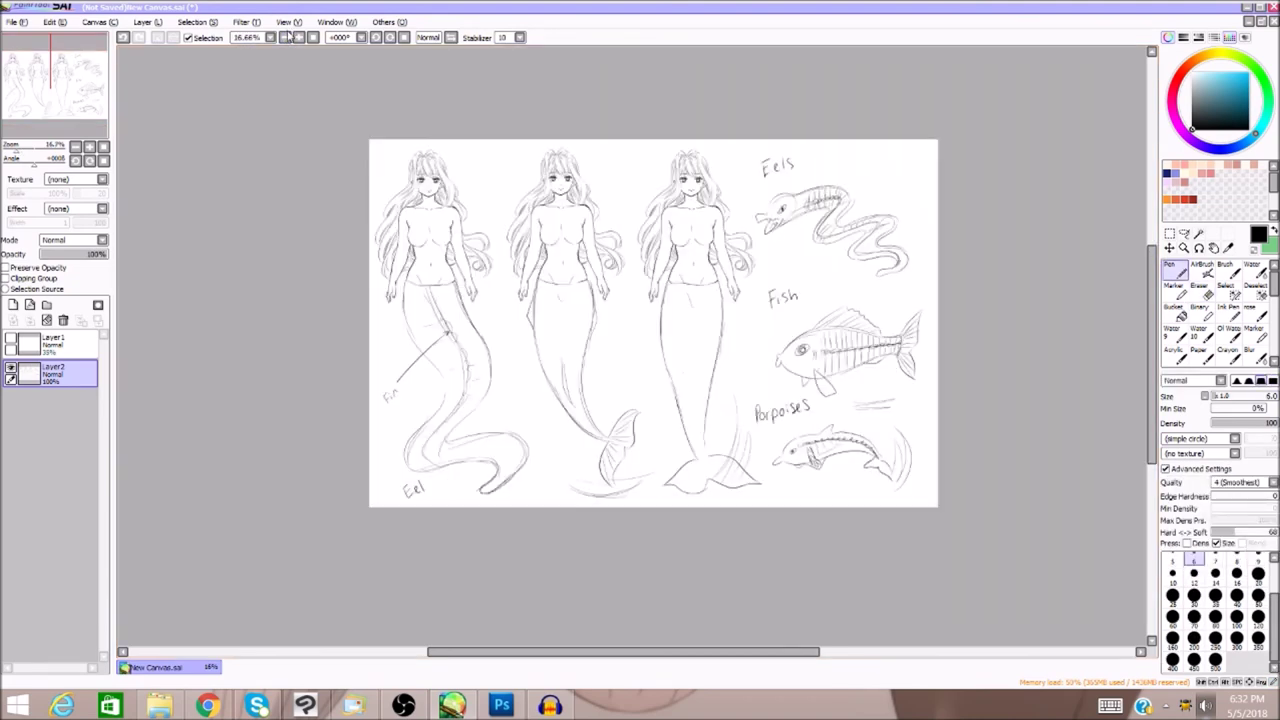
drag(767, 651, 759, 639)
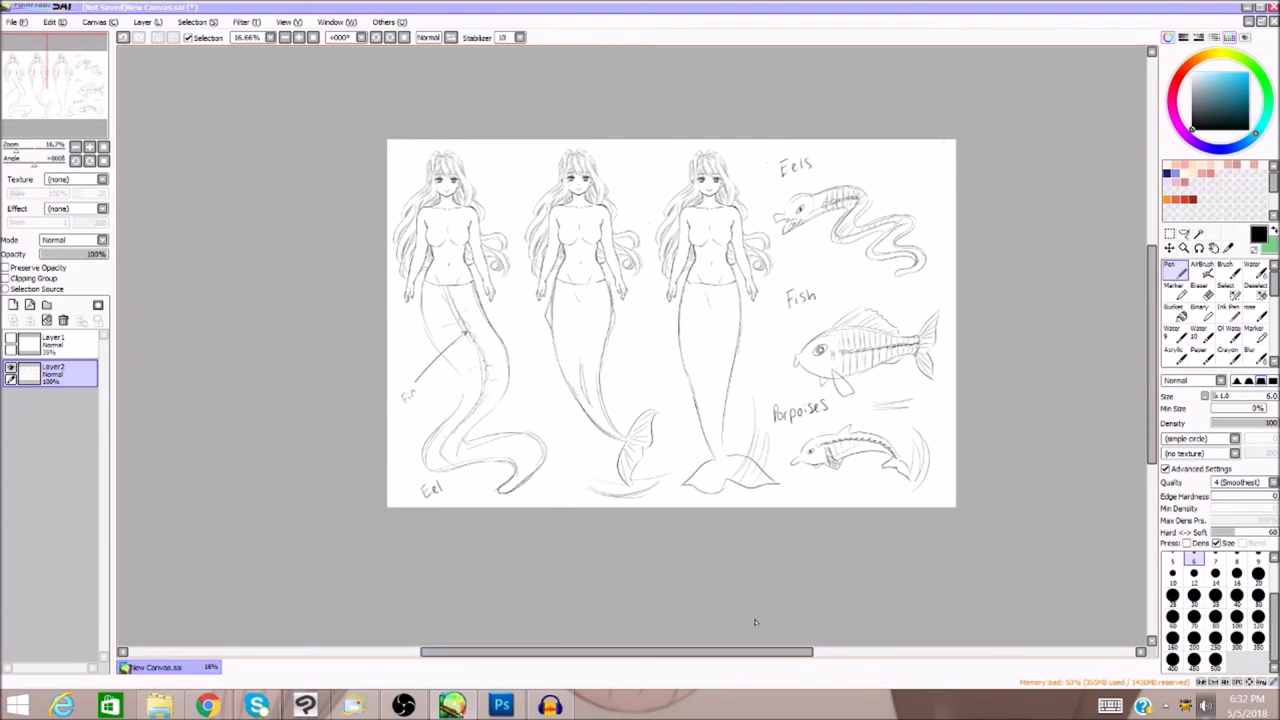
click(297, 37)
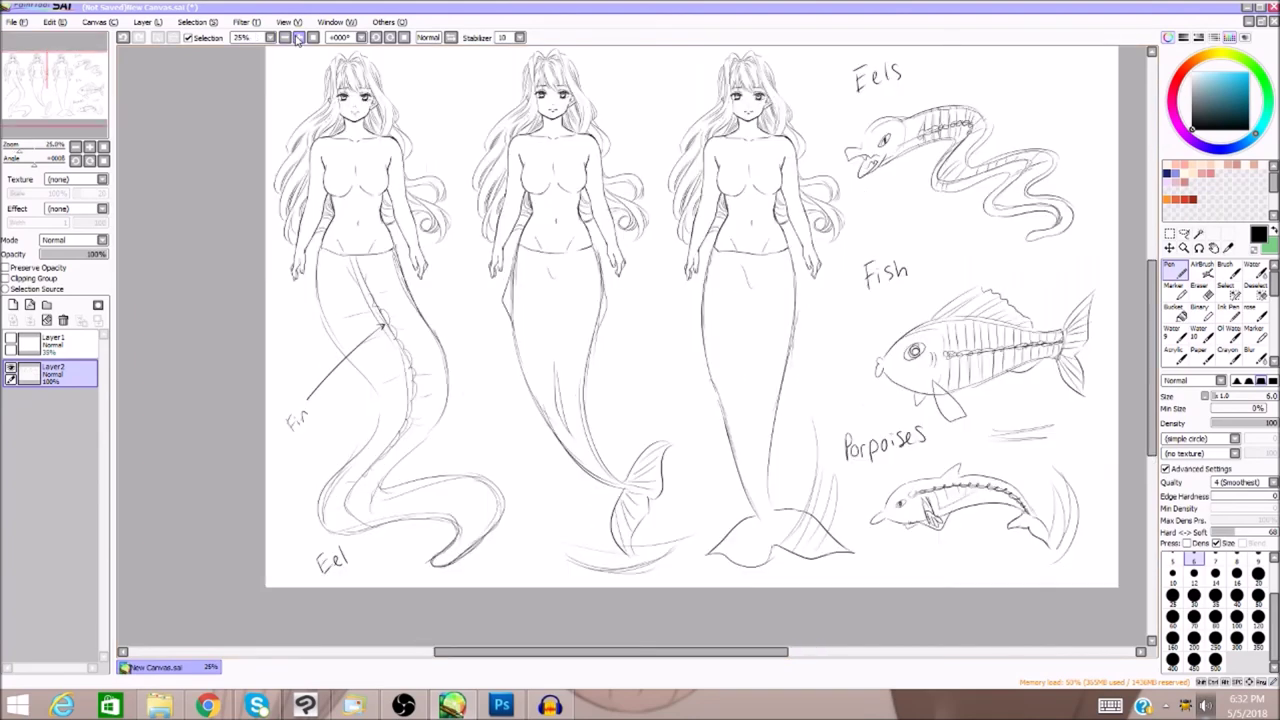
mouse_move(641, 307)
mouse_down()
mouse_move(646, 330)
mouse_move(647, 311)
mouse_move(667, 315)
mouse_up()
mouse_move(641, 341)
mouse_down()
mouse_move(651, 354)
mouse_move(629, 337)
mouse_move(646, 373)
mouse_move(660, 369)
mouse_move(656, 355)
mouse_move(661, 377)
mouse_move(702, 386)
mouse_move(677, 405)
mouse_move(703, 416)
mouse_move(698, 399)
mouse_up()
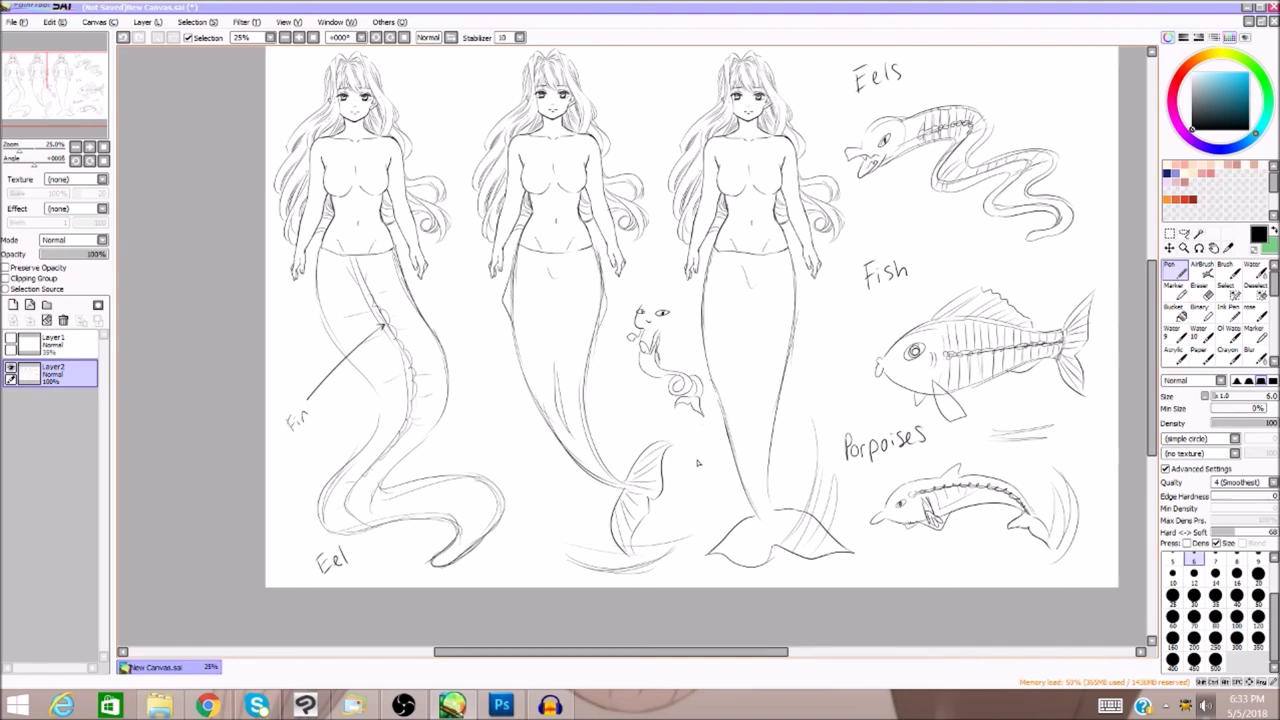
mouse_move(693, 453)
mouse_down()
mouse_move(706, 483)
mouse_move(702, 468)
mouse_up()
mouse_move(693, 477)
mouse_down()
mouse_move(702, 499)
mouse_move(705, 482)
mouse_move(704, 526)
mouse_move(725, 470)
mouse_move(699, 493)
mouse_up()
click(315, 37)
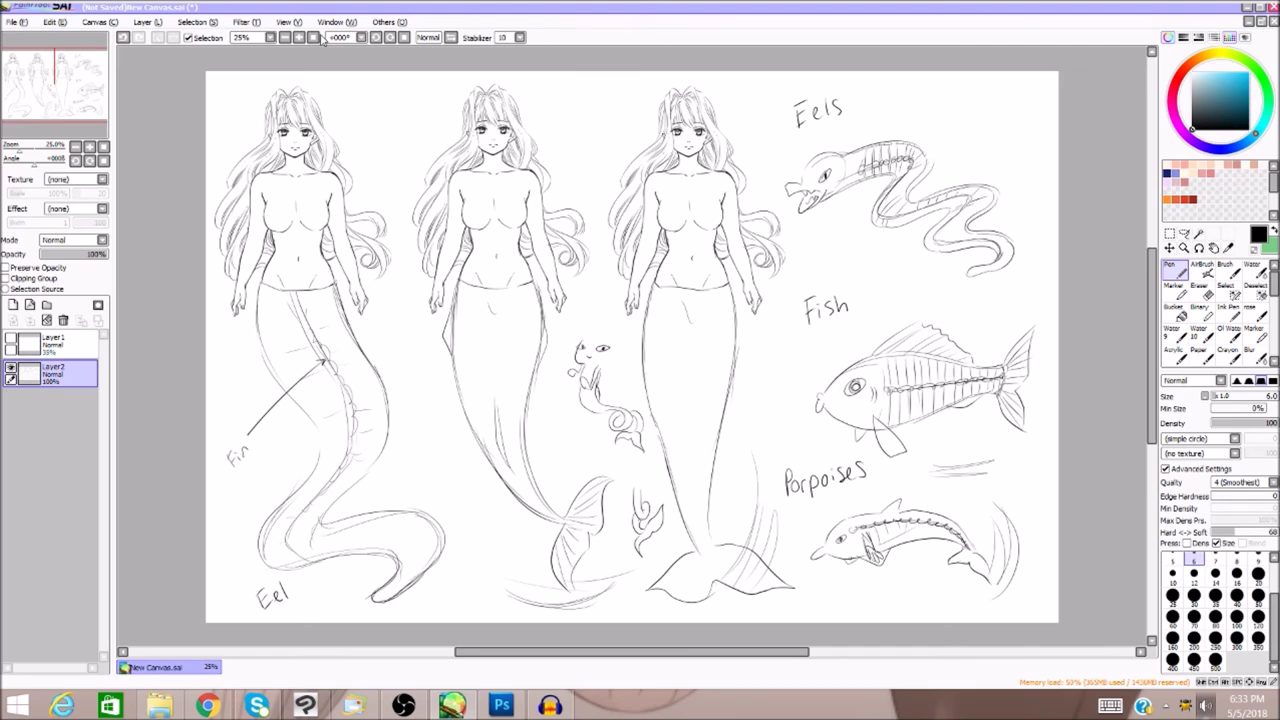
Undo all strokes of the small doodles between the second and third figures
click(123, 37)
click(123, 37)
click(123, 37)
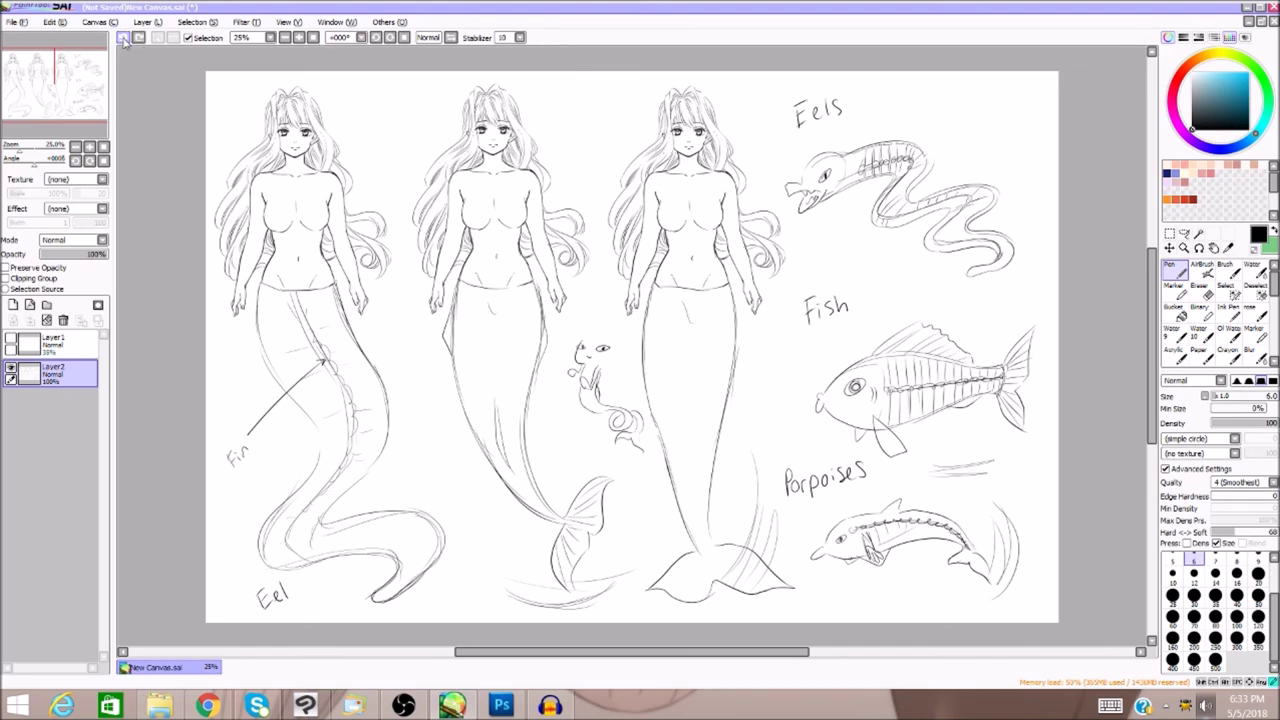
click(123, 37)
click(123, 37)
click(123, 37)
click(123, 37)
click(123, 37)
click(123, 37)
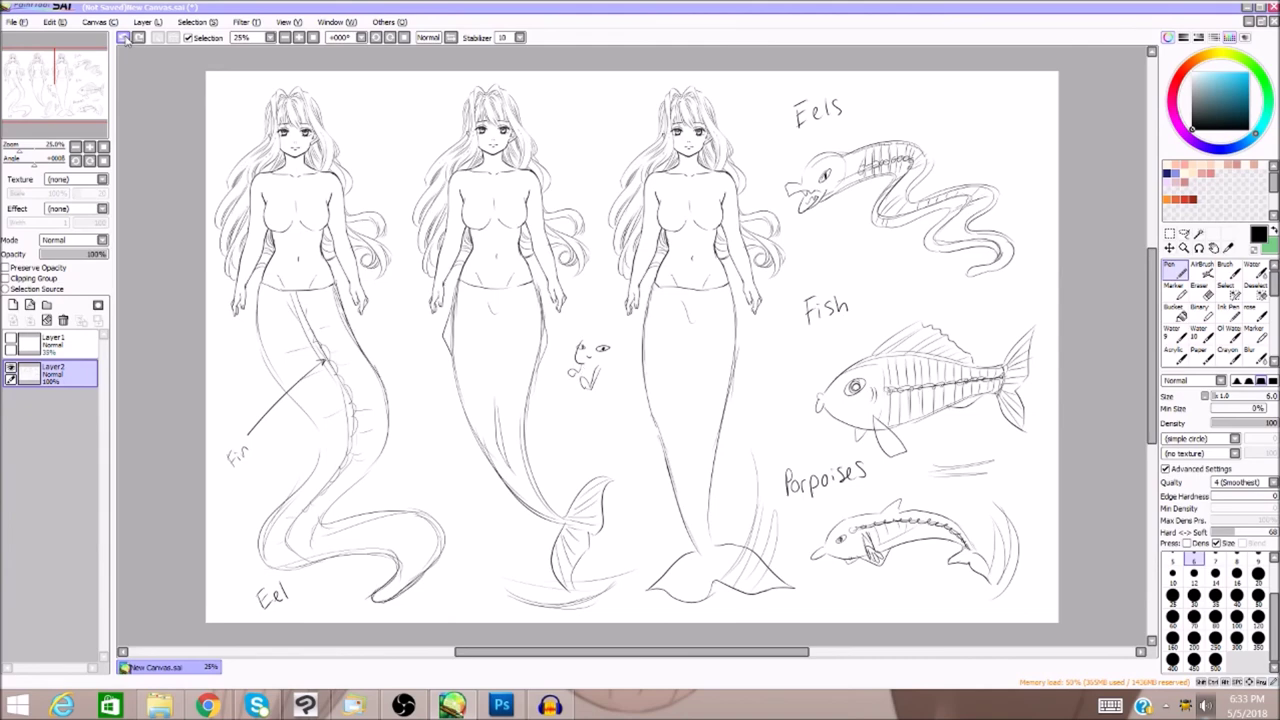
click(124, 37)
click(124, 37)
click(124, 37)
click(124, 37)
click(139, 37)
Erase the Fin label, its arrow and the wavy fin and side strokes on the first mermaid's eel tail
drag(771, 651, 757, 651)
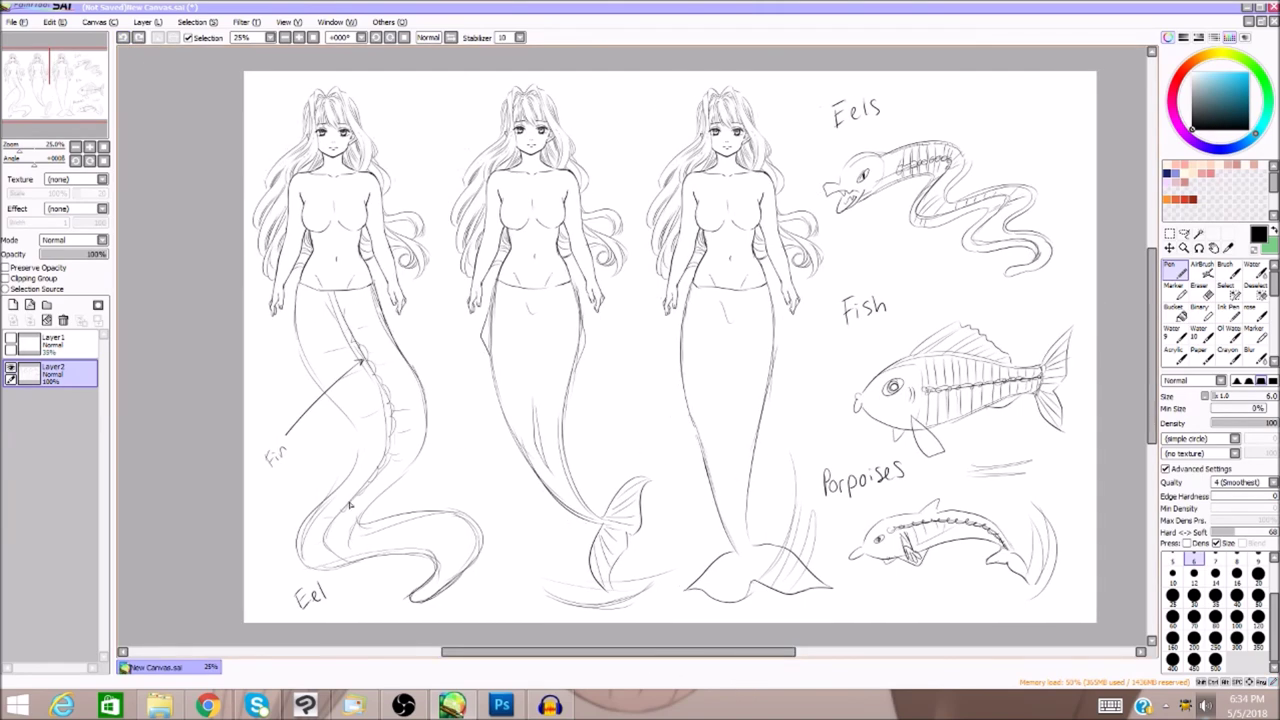
key(e)
mouse_move(400, 451)
mouse_down()
mouse_move(340, 530)
mouse_move(369, 558)
mouse_up()
drag(323, 523, 320, 540)
mouse_move(408, 442)
mouse_down()
mouse_move(402, 421)
mouse_move(404, 438)
mouse_move(374, 425)
mouse_move(357, 377)
mouse_move(325, 350)
mouse_move(351, 314)
mouse_move(366, 368)
mouse_move(264, 467)
mouse_move(279, 469)
mouse_move(288, 450)
mouse_up()
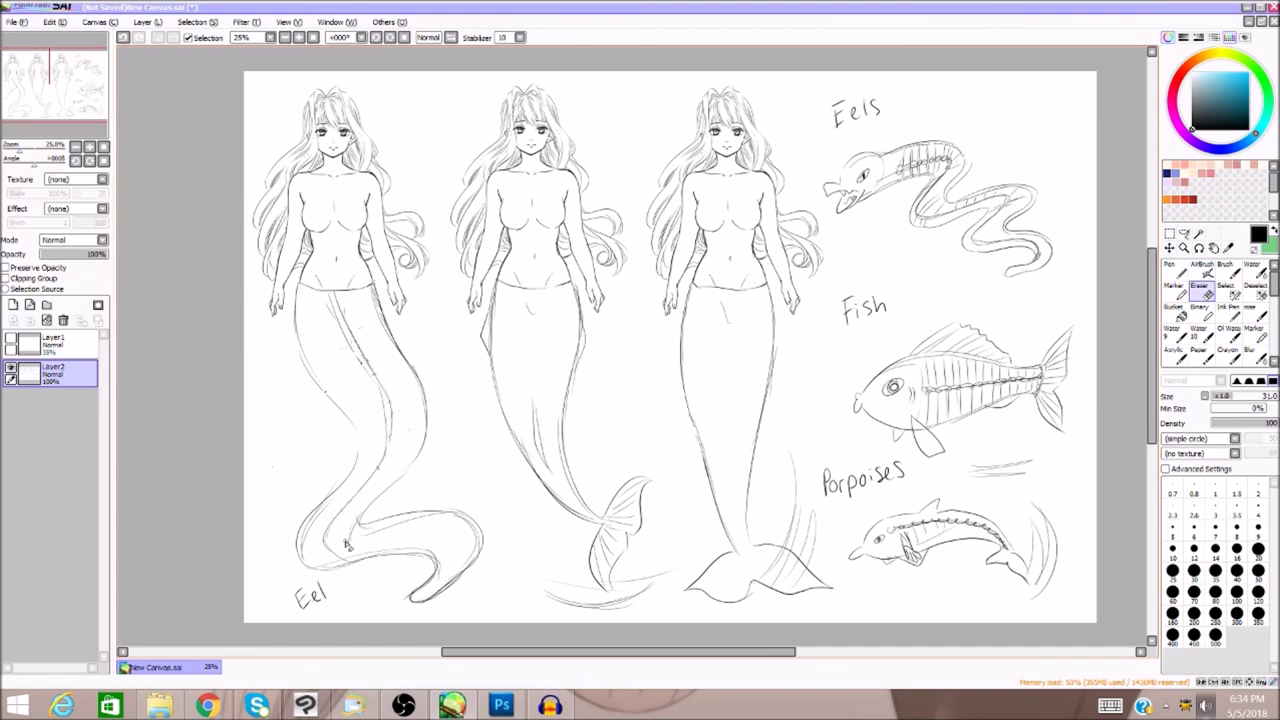
Handwrite the label "Fish" with the Pen beside the second mermaid's tail fin
click(1175, 270)
mouse_move(1151, 341)
mouse_down()
mouse_move(1151, 329)
mouse_move(1149, 351)
mouse_up()
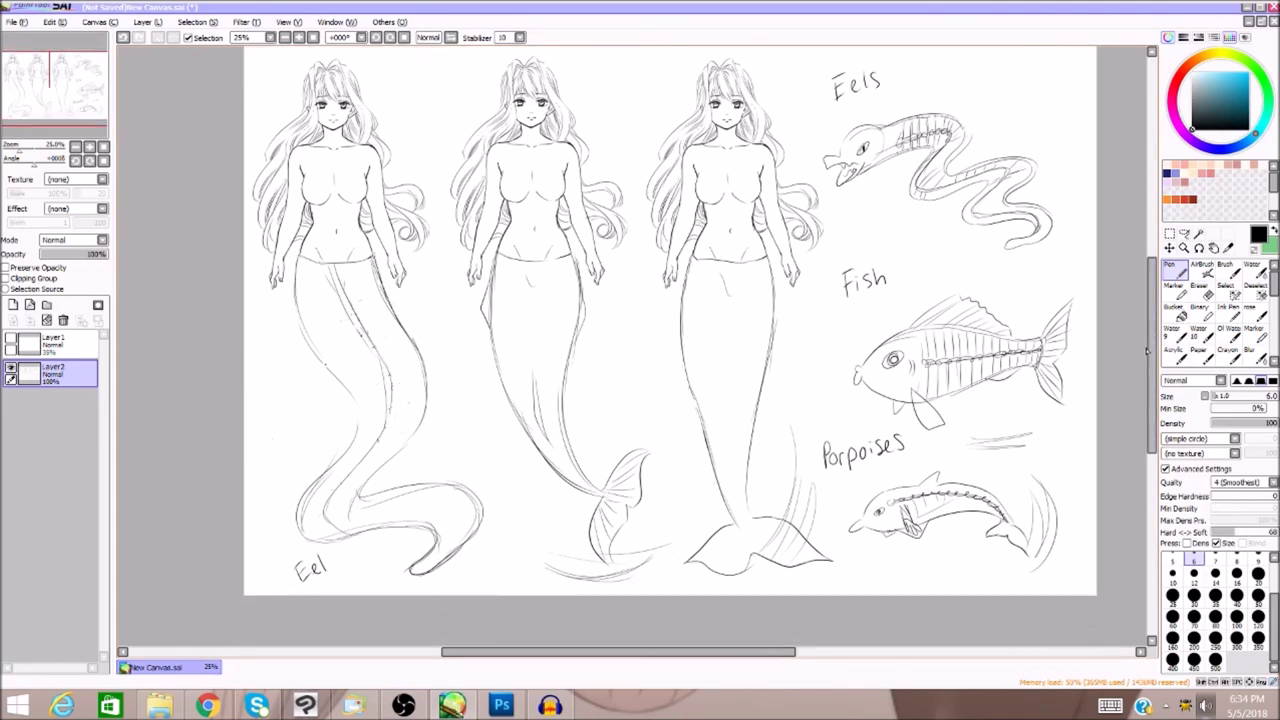
mouse_move(512, 552)
mouse_down()
mouse_move(510, 576)
mouse_move(522, 551)
mouse_up()
drag(511, 563, 525, 568)
drag(534, 559, 528, 568)
drag(538, 546, 536, 566)
drag(537, 558, 547, 564)
Handwrite the label "Porpoise" just above the third mermaid's flukes
drag(679, 527, 678, 546)
drag(679, 528, 685, 538)
drag(688, 532, 692, 542)
drag(696, 526, 698, 526)
drag(704, 516, 717, 514)
drag(724, 502, 720, 514)
click(28, 88)
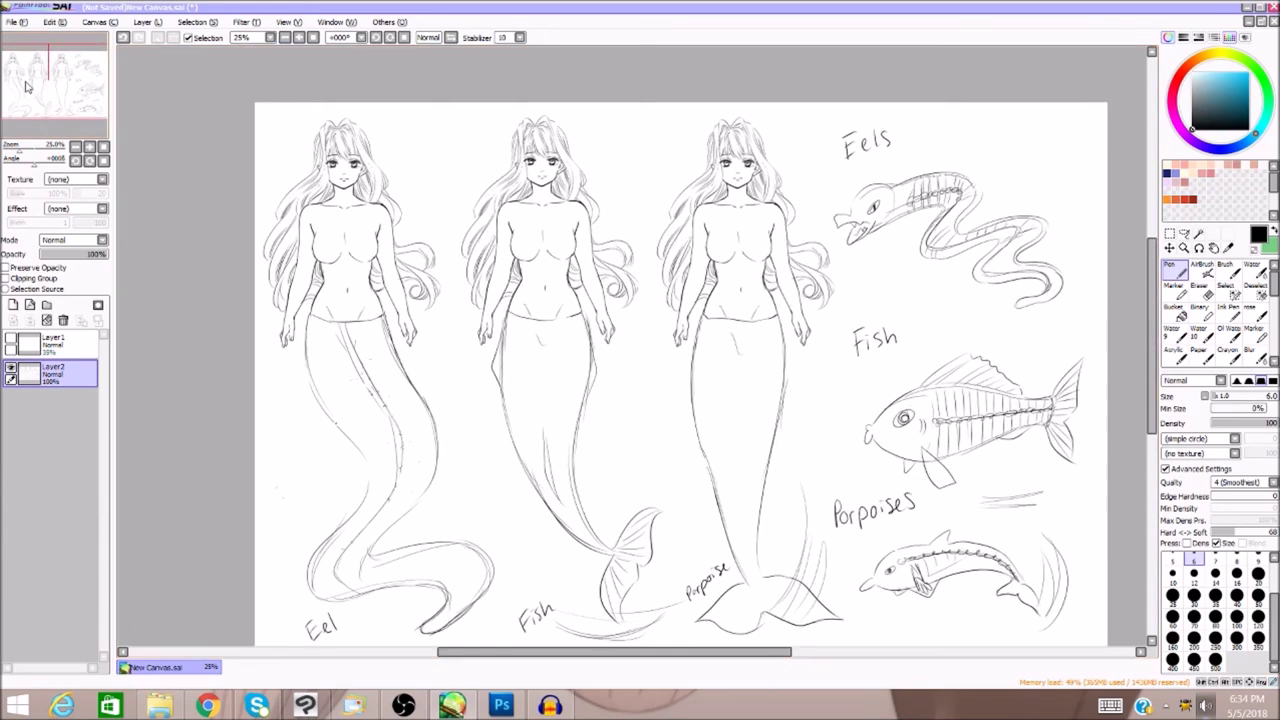
click(313, 37)
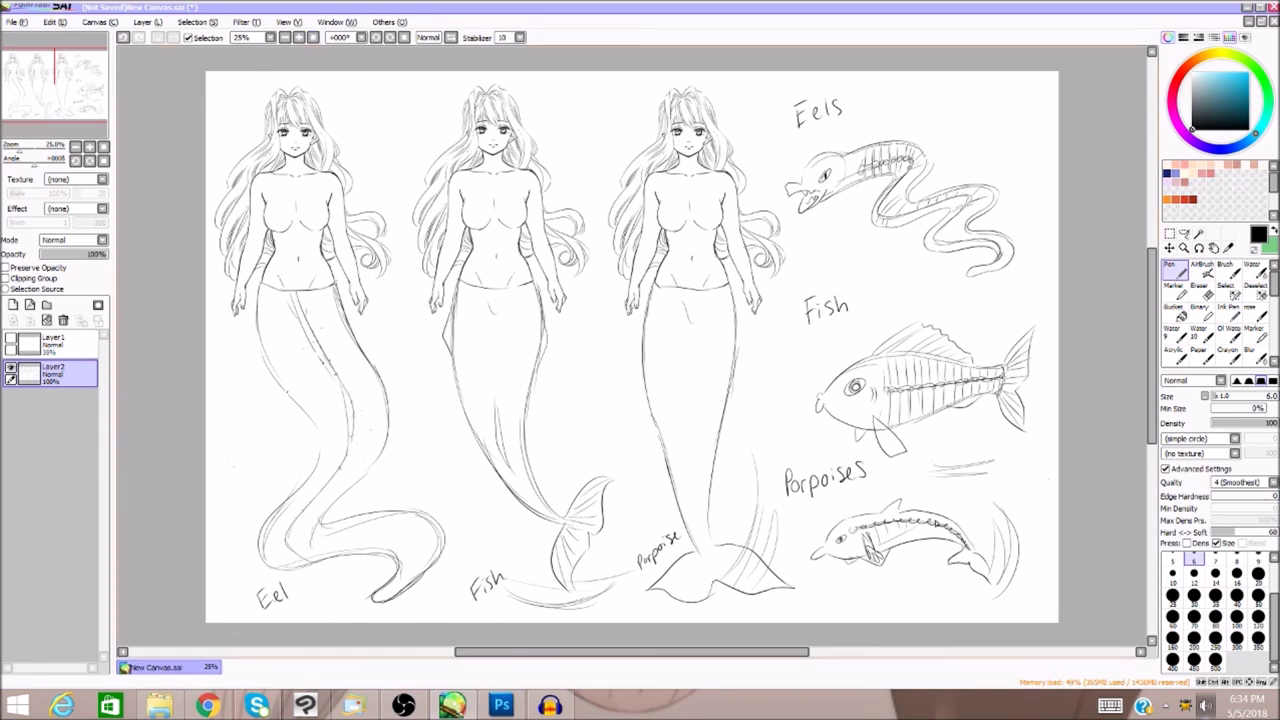
drag(1151, 340, 1150, 348)
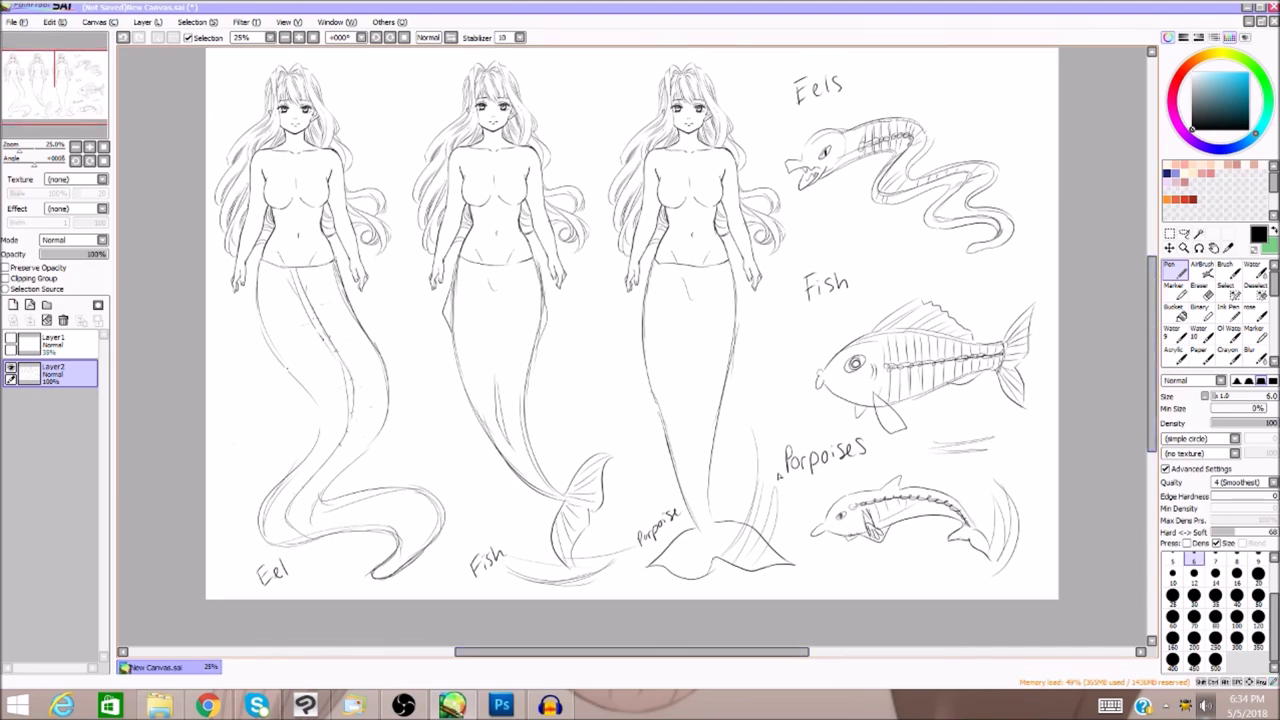
scroll(1151, 360, up, 1)
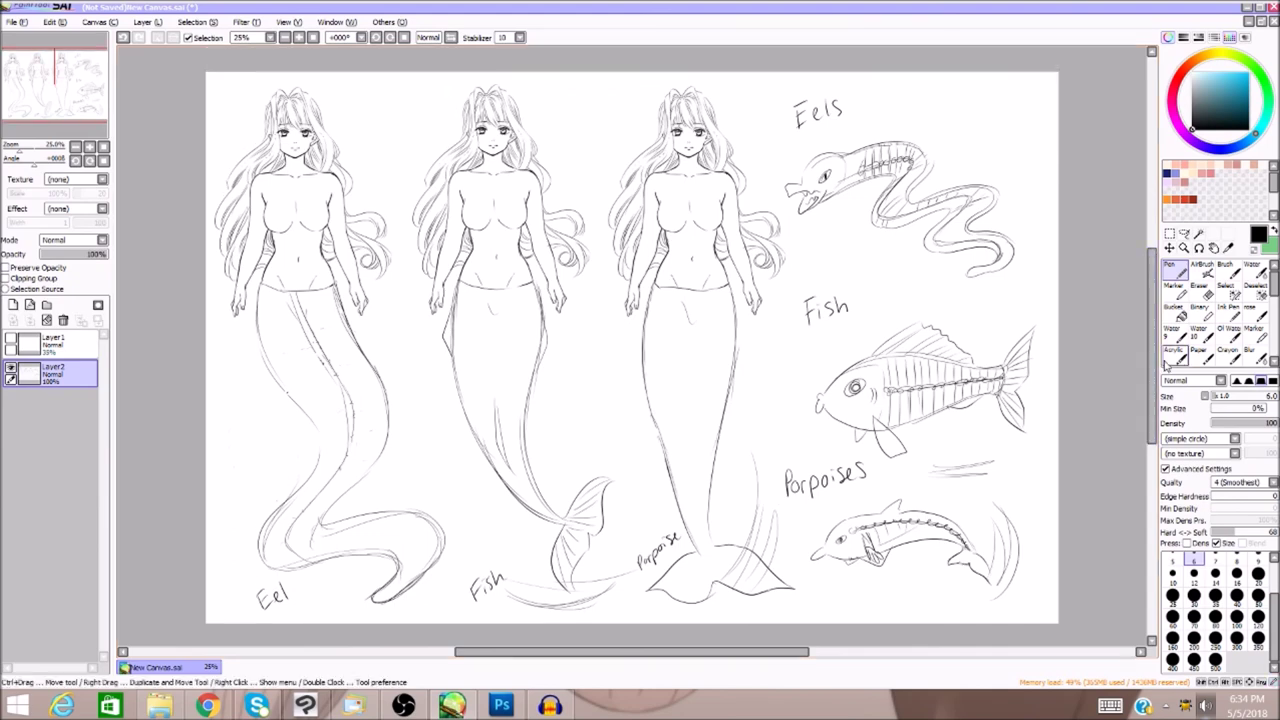